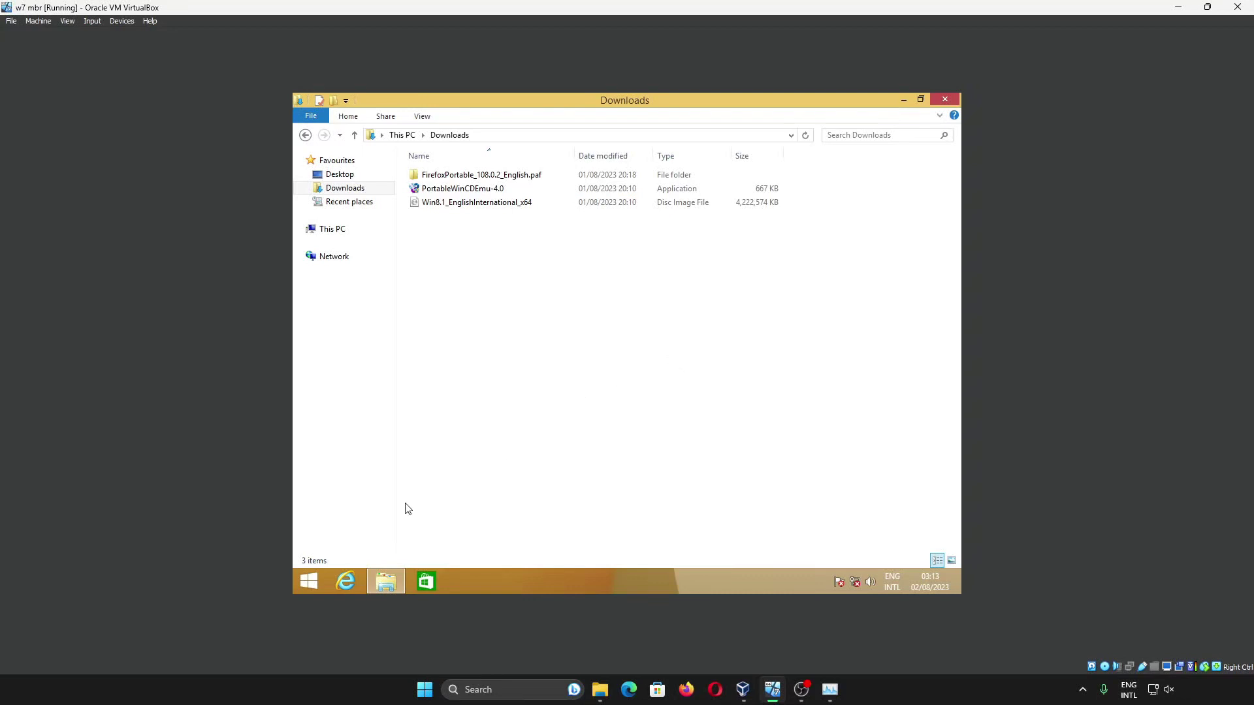
# - Restart the PC into Advanced start-up from the Recovery section of Update and recovery in PC settings
pyautogui.click(319, 581)
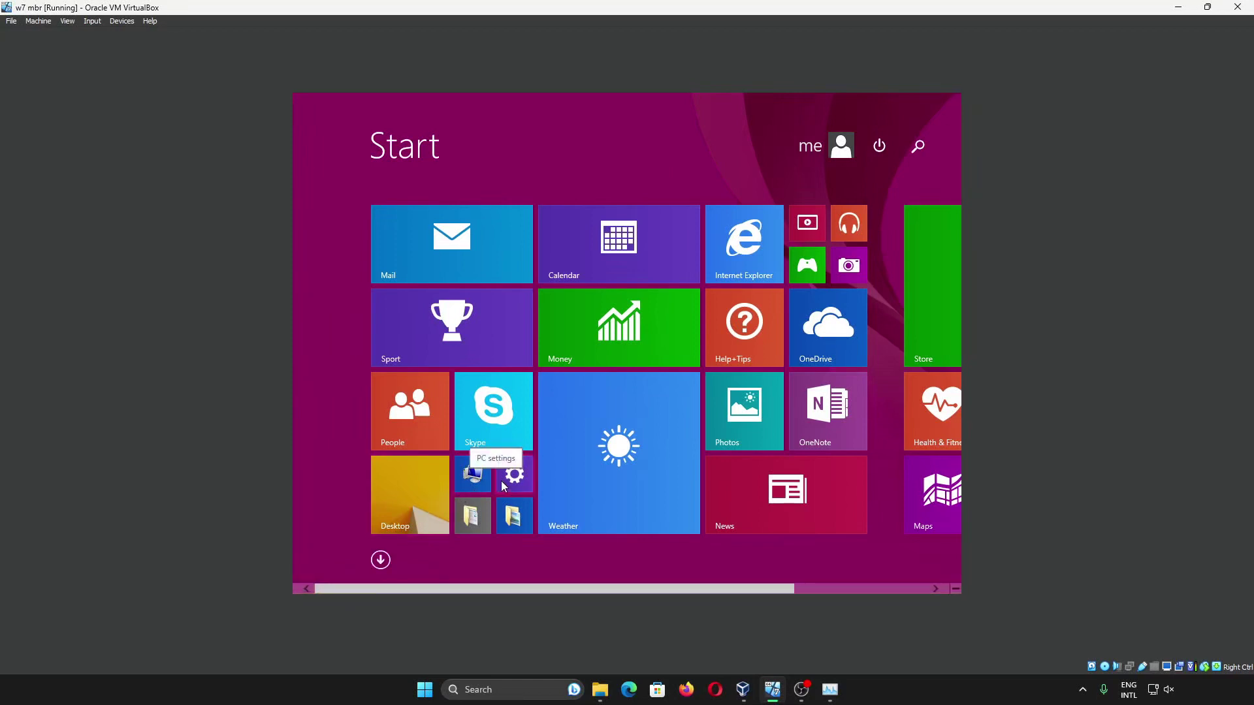
pyautogui.click(502, 485)
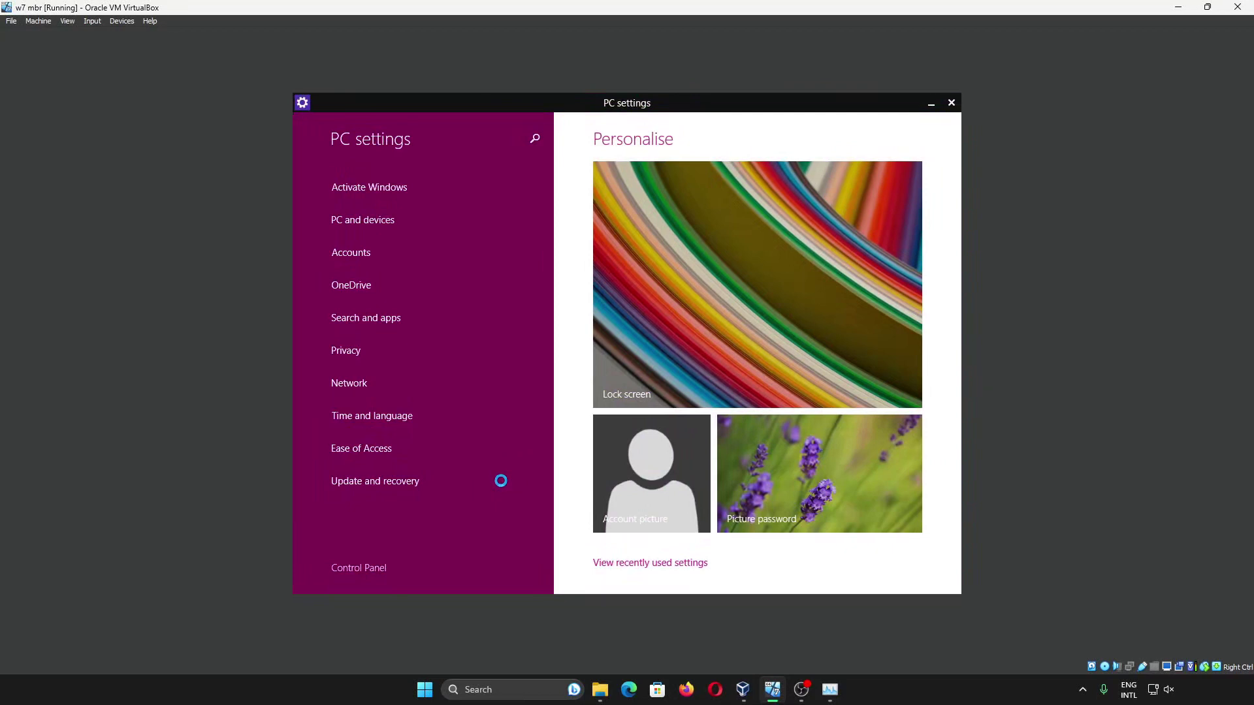
pyautogui.click(440, 489)
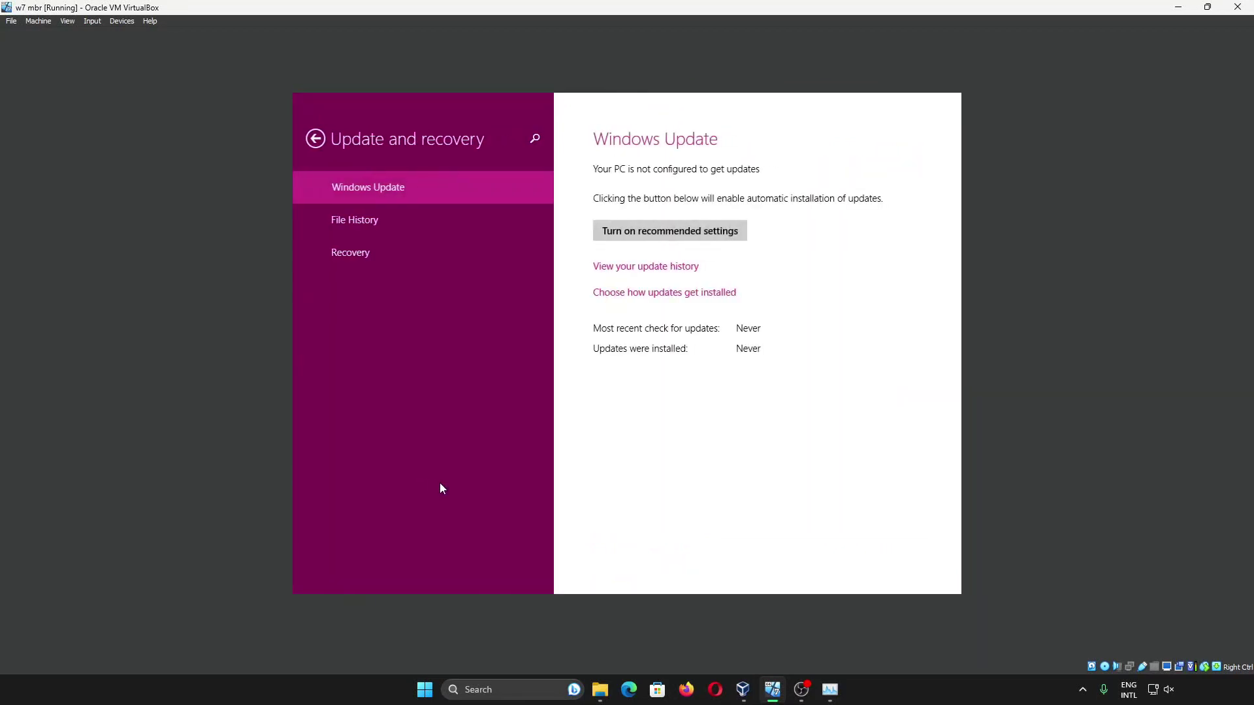
pyautogui.click(440, 256)
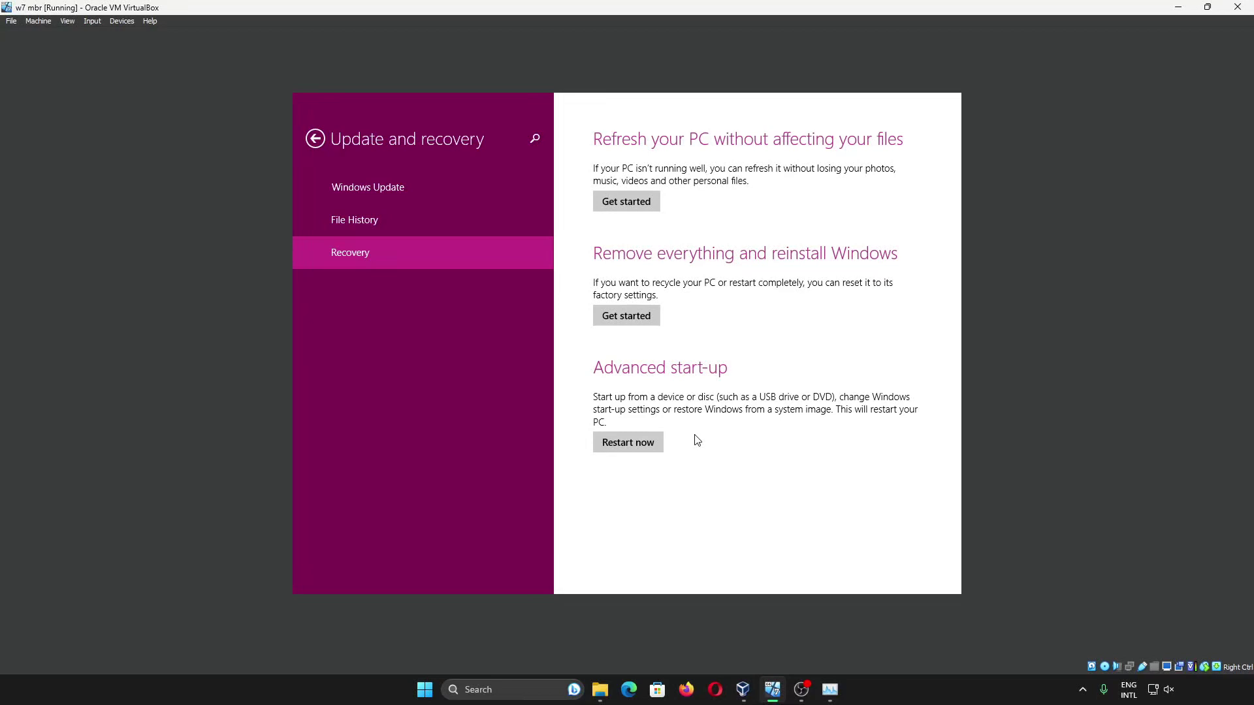
pyautogui.click(627, 443)
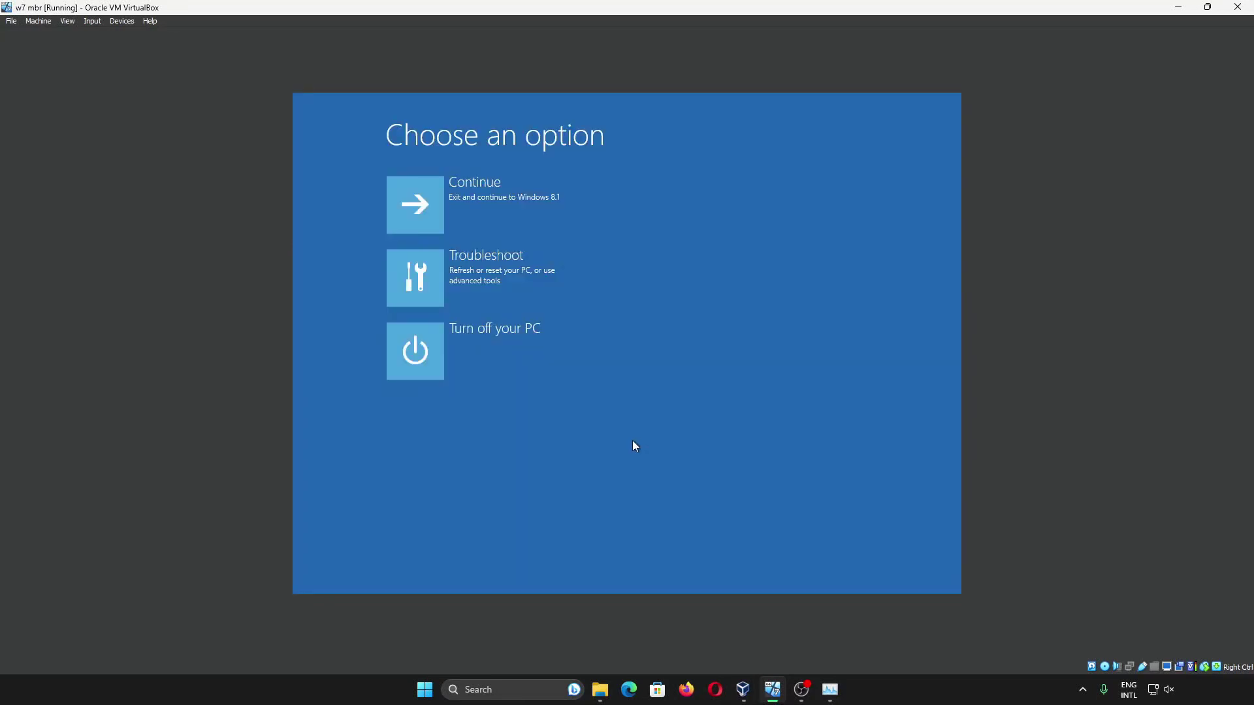
# - Open Start-up Settings from the advanced troubleshooting options
pyautogui.click(477, 275)
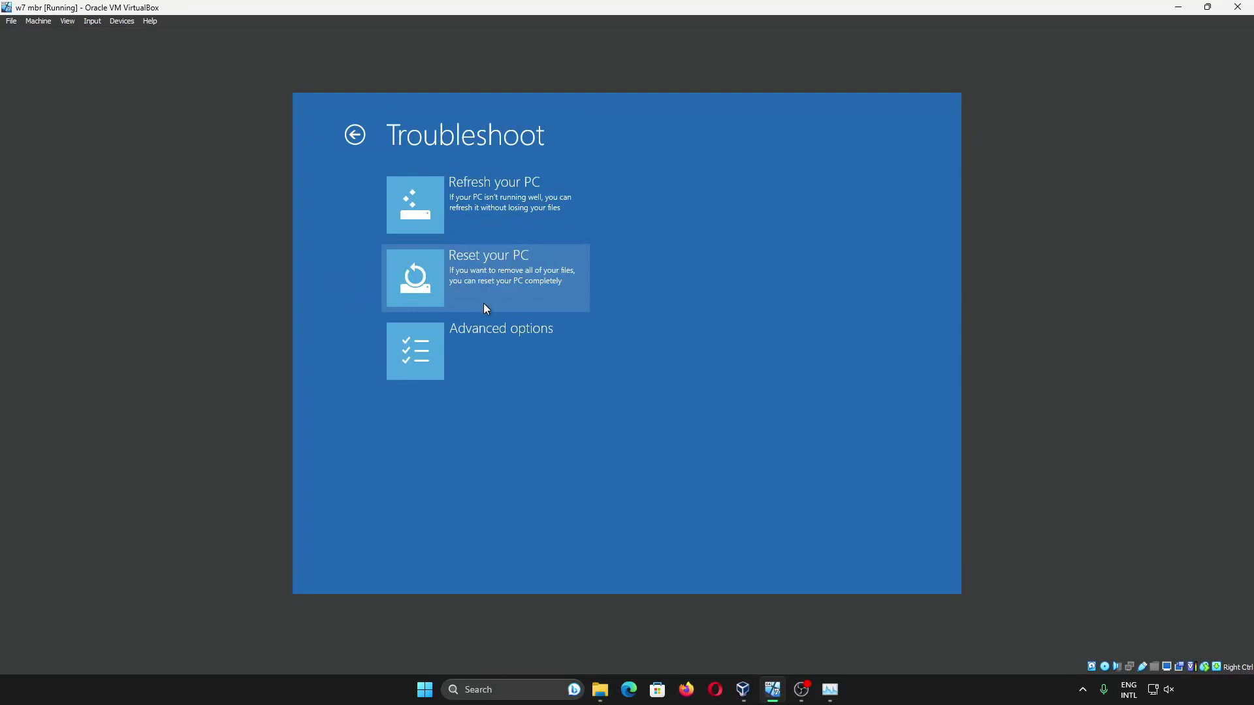
pyautogui.click(484, 342)
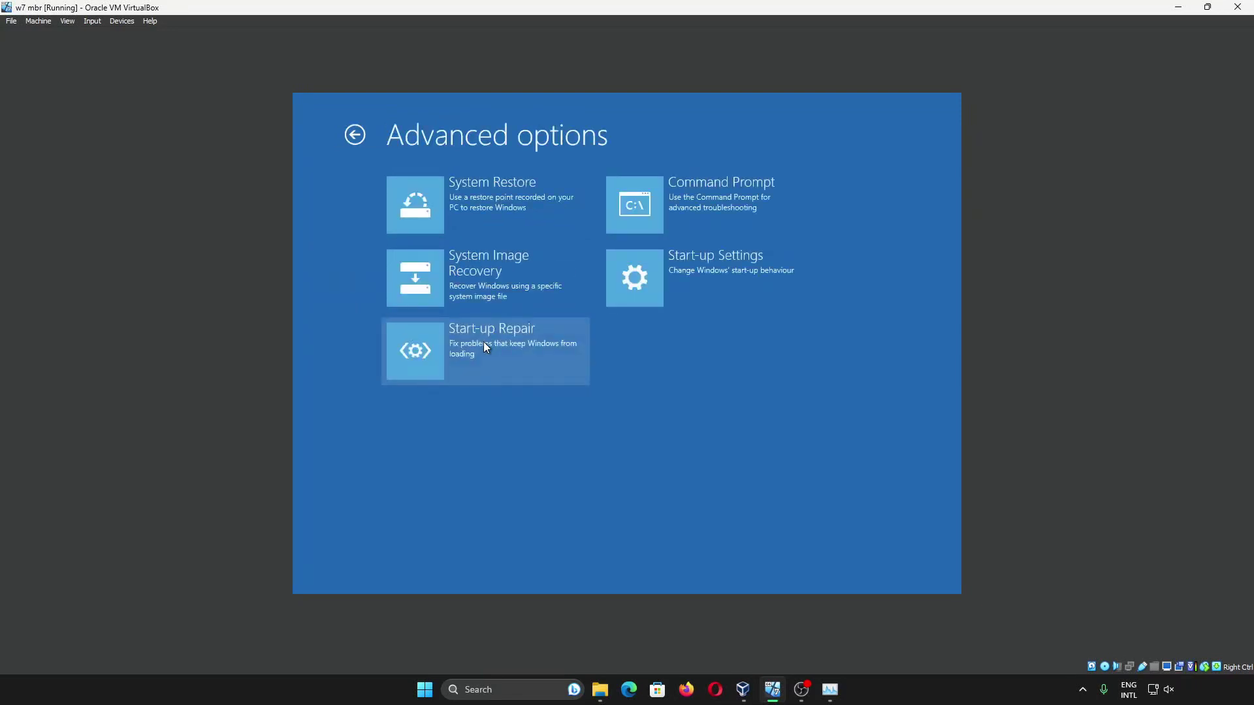
pyautogui.click(666, 290)
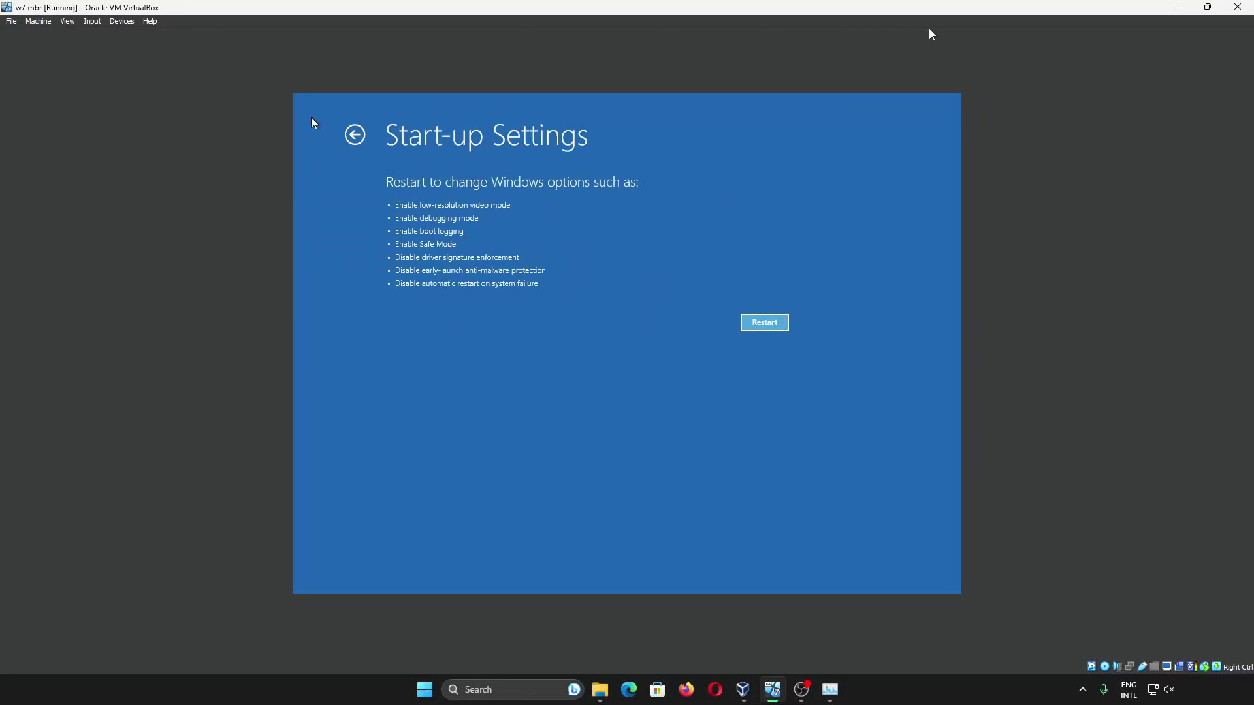
# - Mount en_windows_7_home_premium_with_sp1_x64_dvd_u_676549.iso in the virtual machine's optical drive and check that it is selected
pyautogui.click(118, 22)
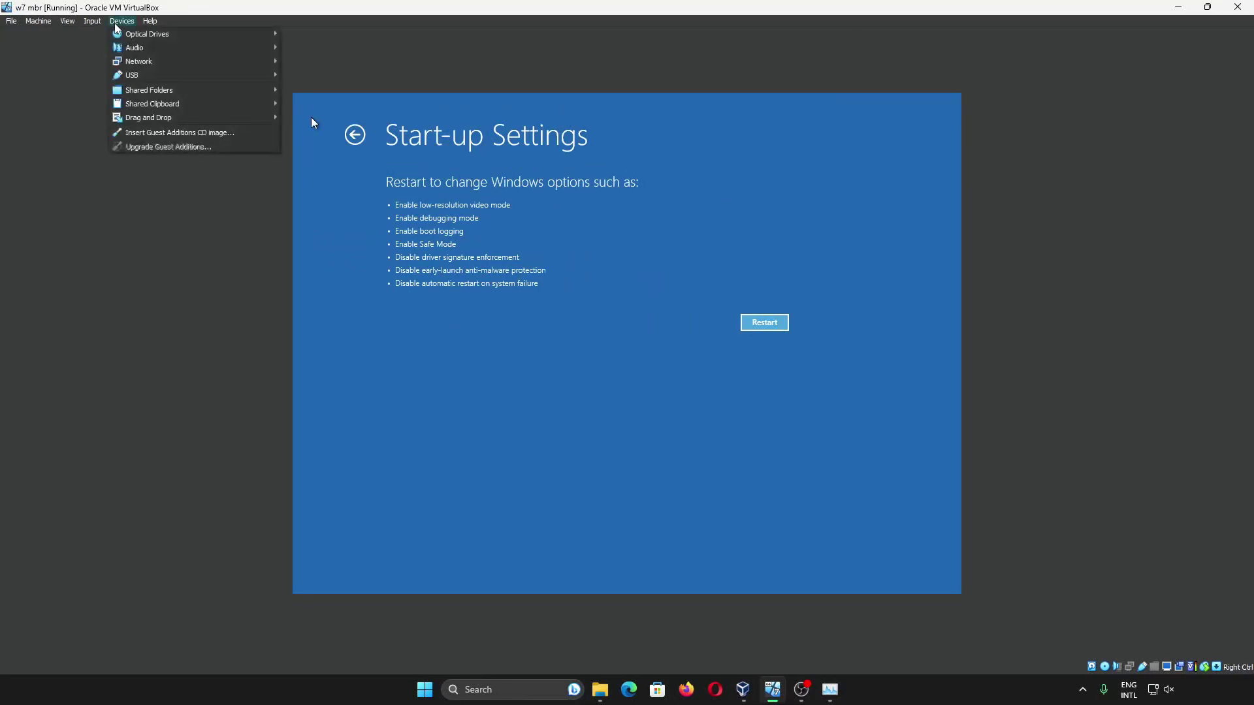
pyautogui.moveTo(147, 34)
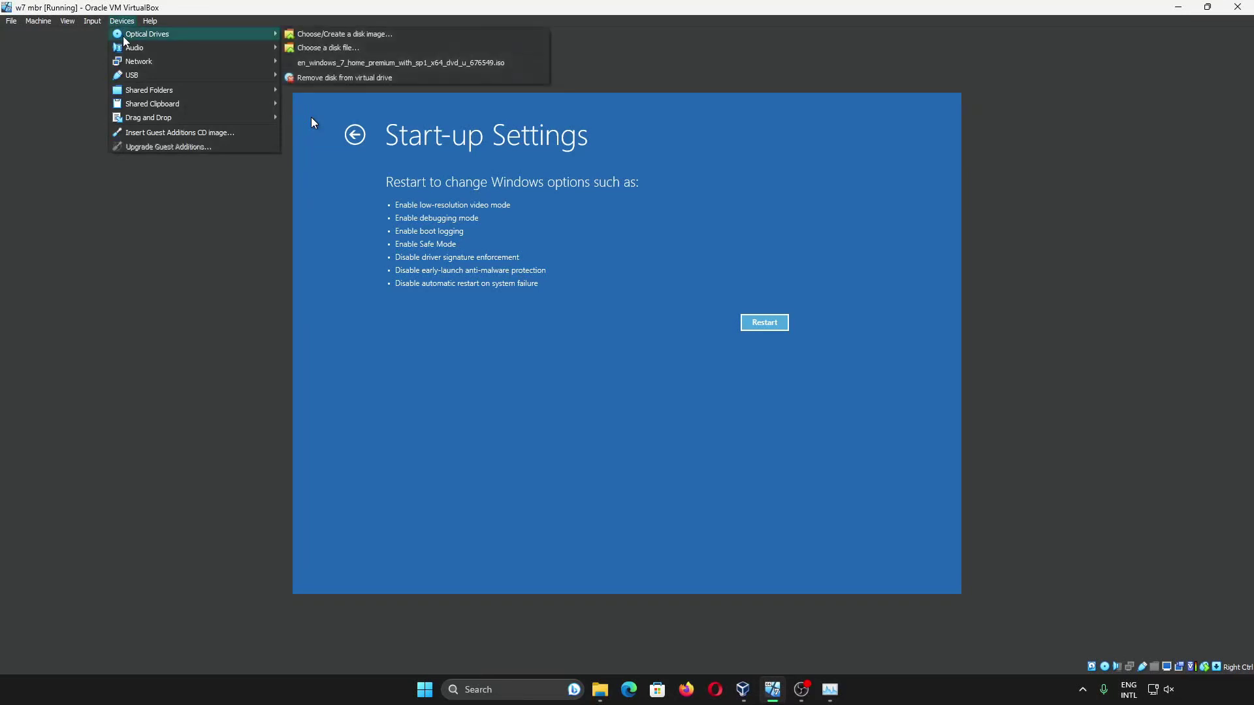
pyautogui.click(356, 62)
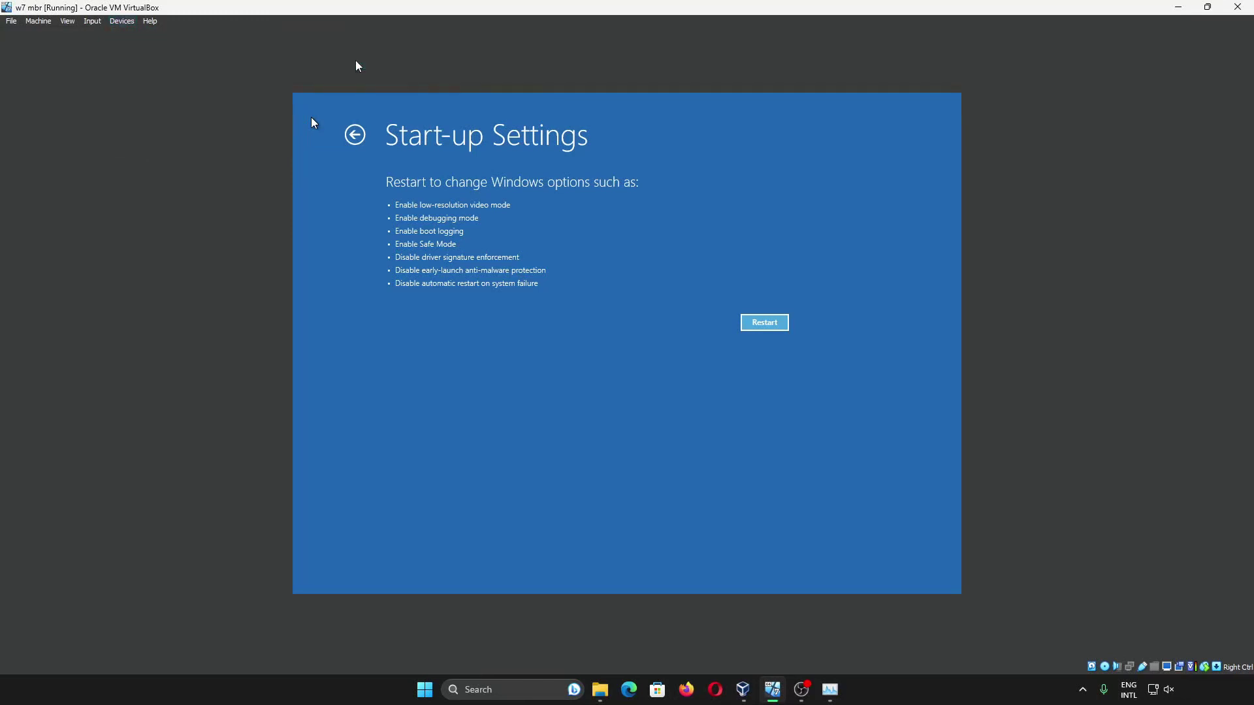
pyautogui.click(124, 21)
pyautogui.moveTo(261, 34)
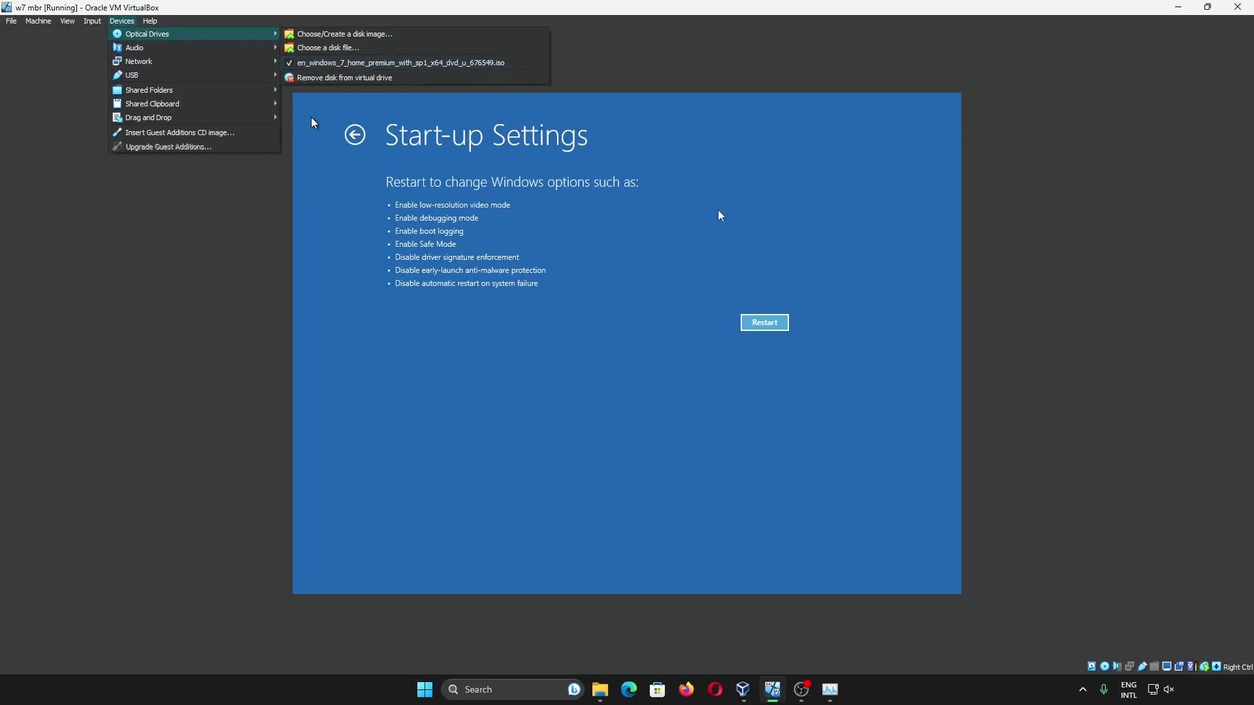
# - Restart the virtual machine from Start-up Settings and boot it from the Windows 7 disc
pyautogui.click(769, 322)
pyautogui.click(768, 322)
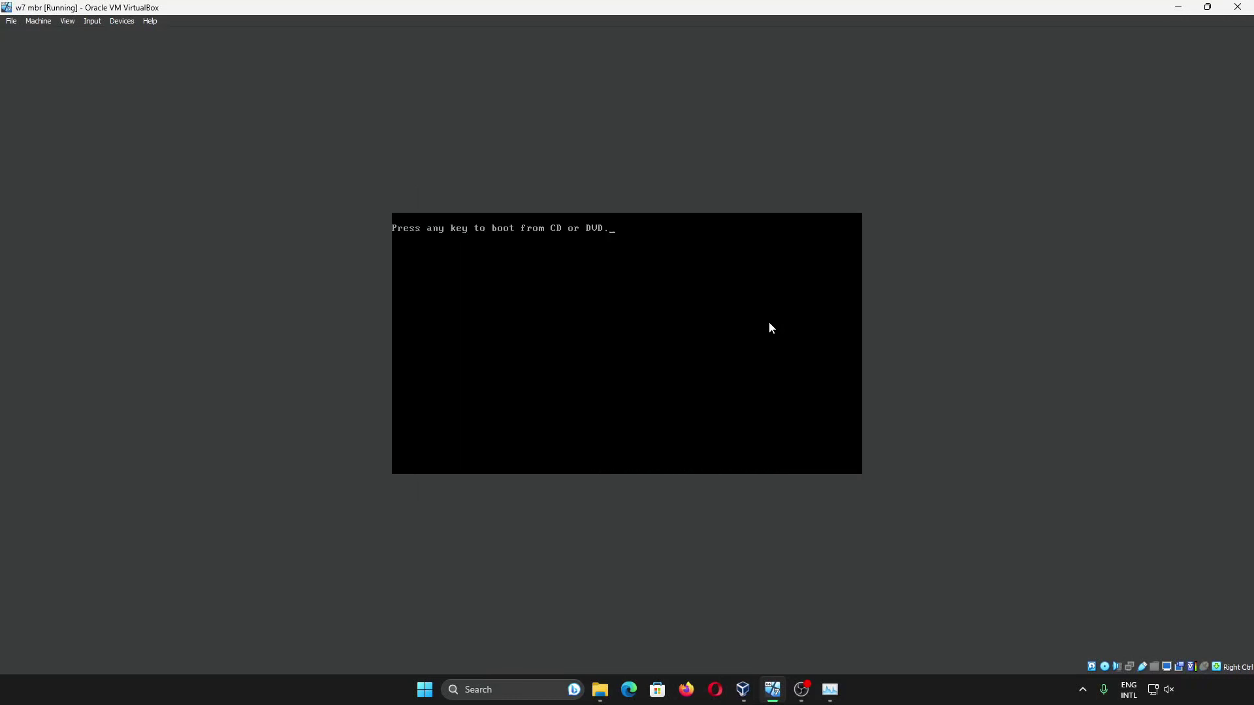
pyautogui.press('Return')
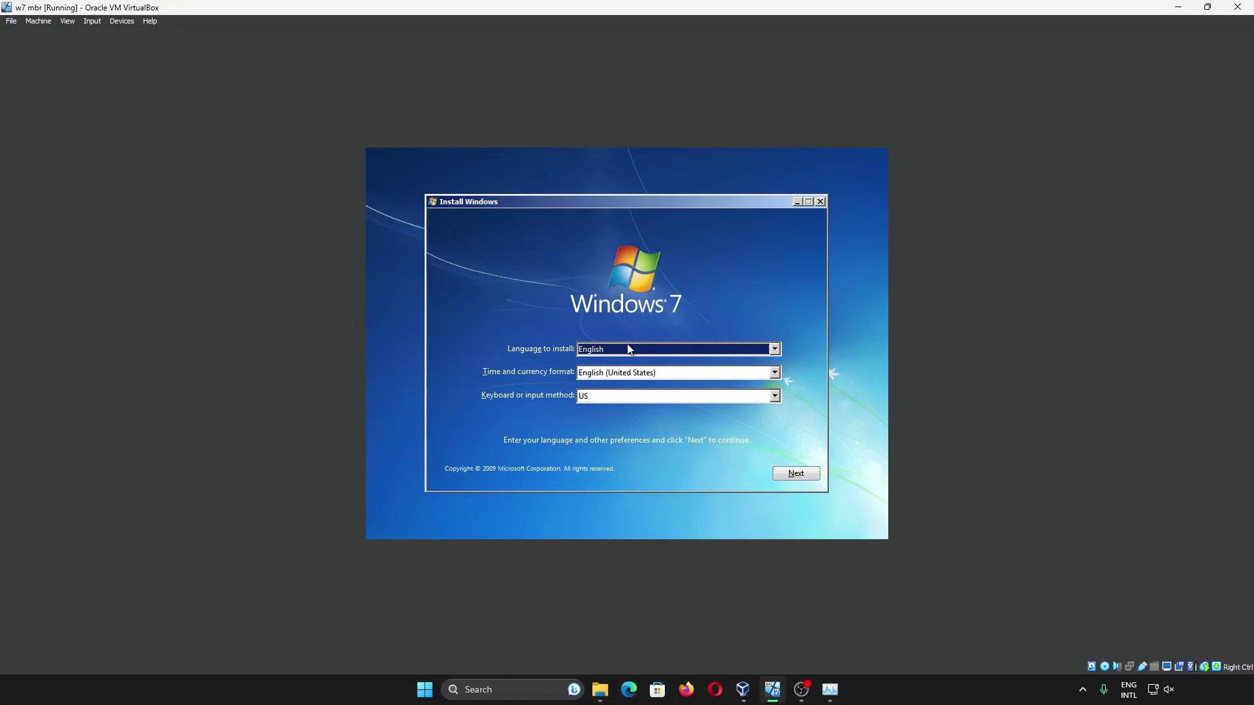
# - Start the Windows 7 installation with the default language settings and accept the license terms
pyautogui.click(802, 474)
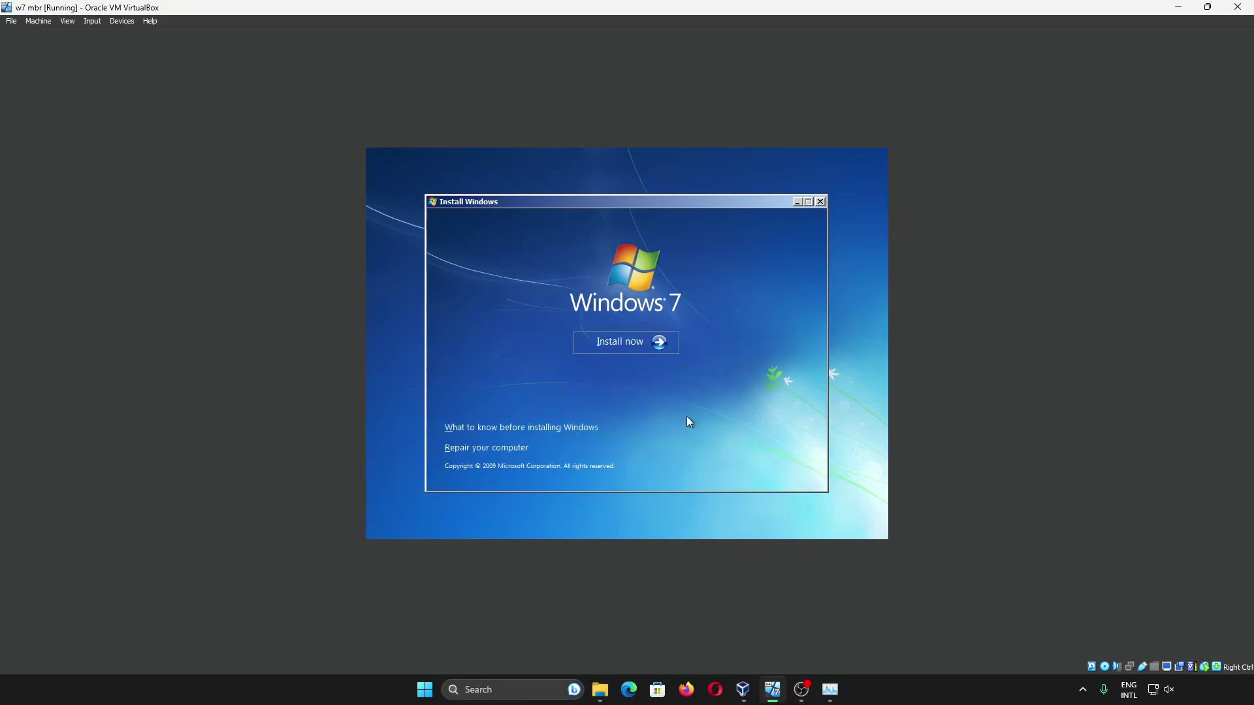
pyautogui.click(661, 350)
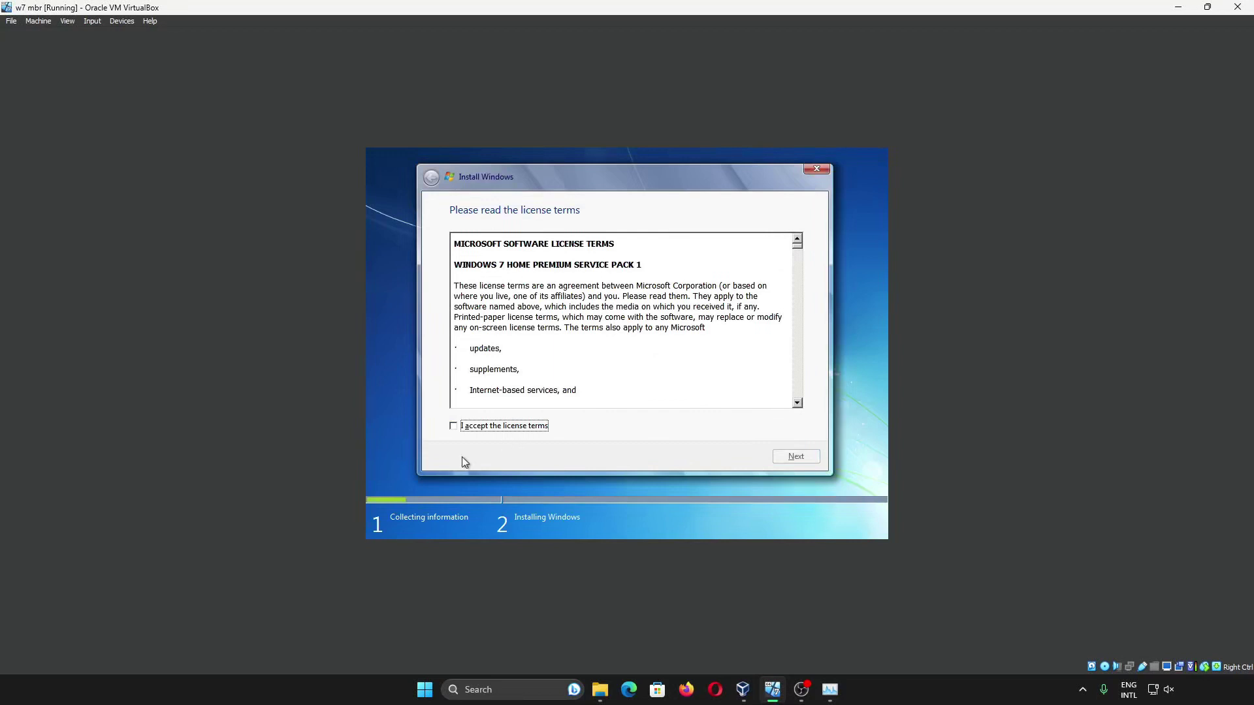
pyautogui.click(458, 426)
pyautogui.click(810, 456)
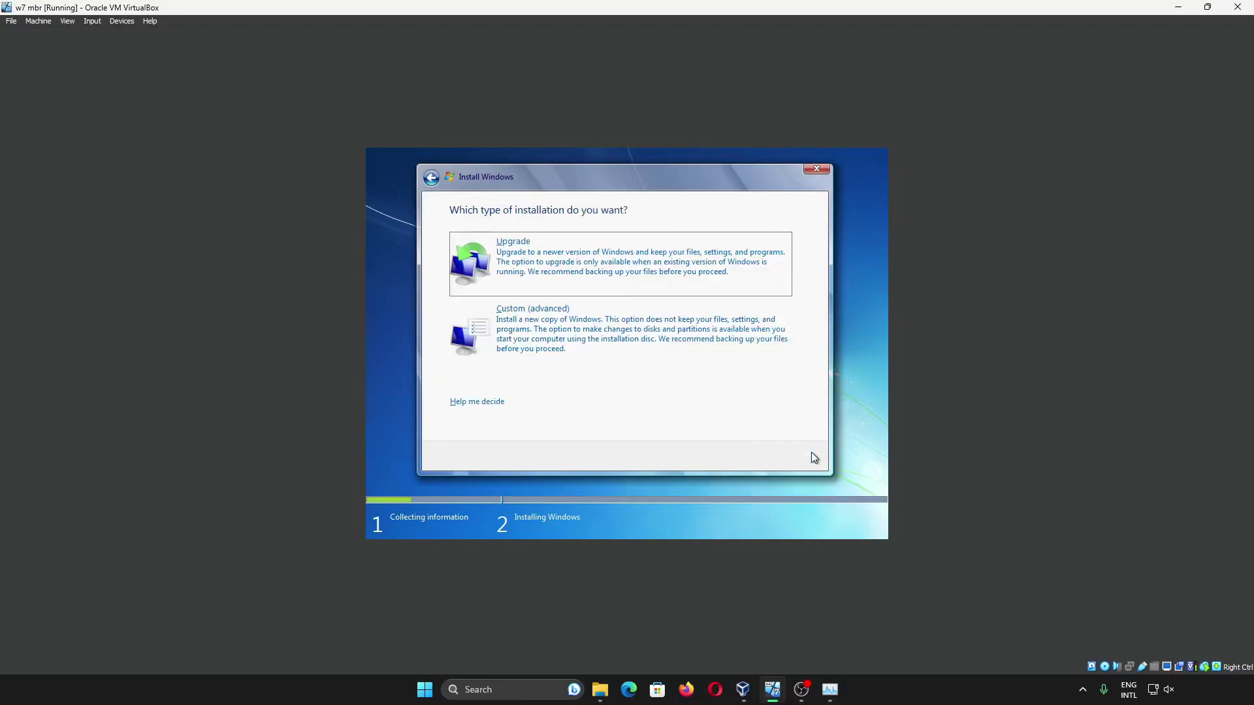
# - Choose a custom installation on Disk 0 Partition 2 and agree to move the previous Windows files to Windows.old
pyautogui.click(666, 366)
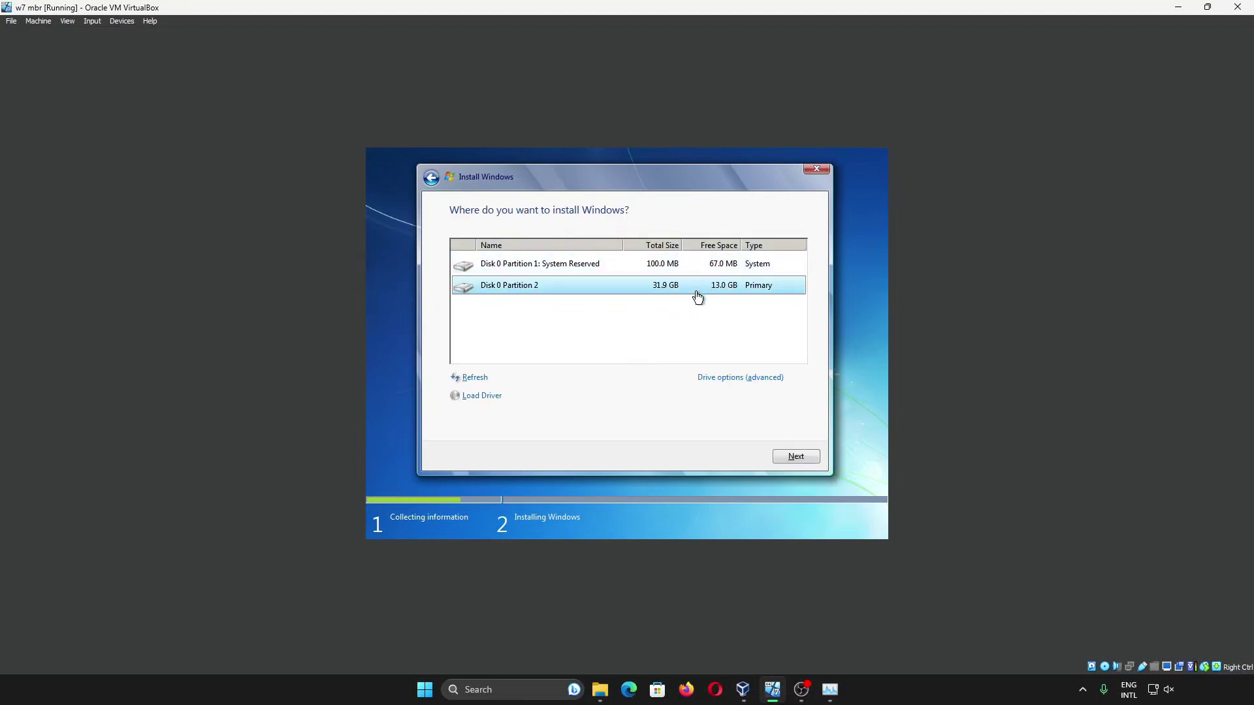
pyautogui.click(748, 382)
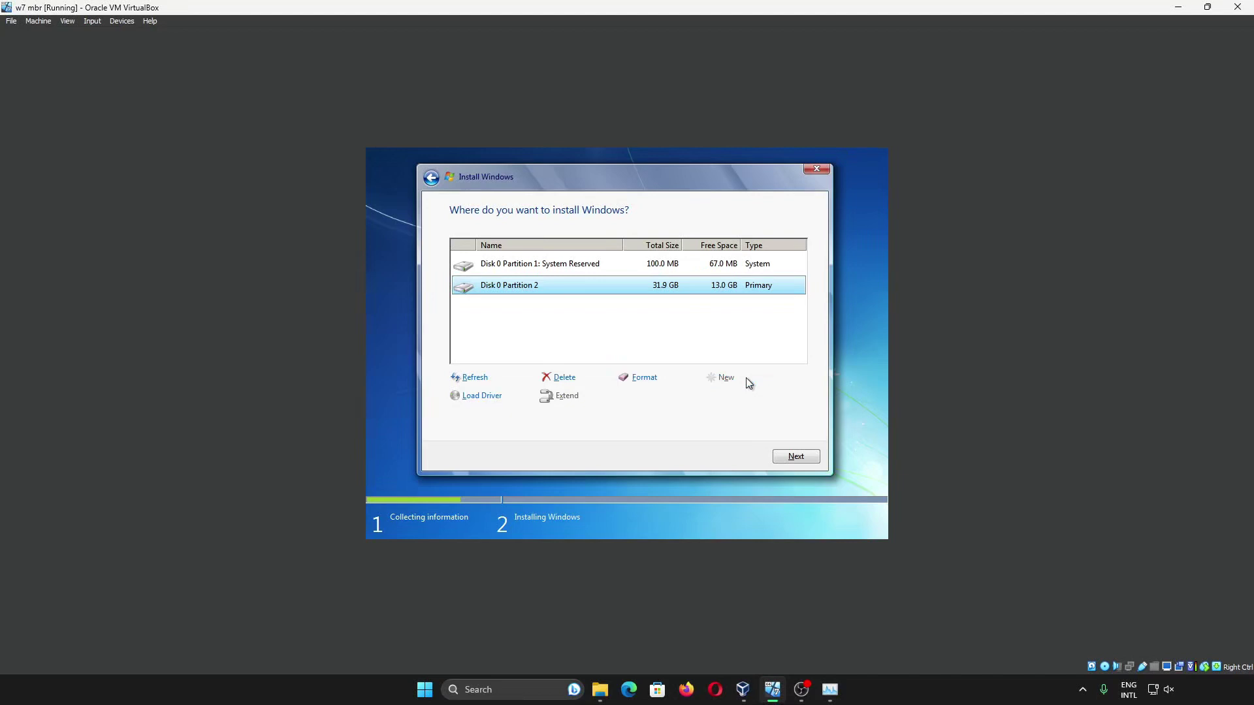
pyautogui.click(798, 456)
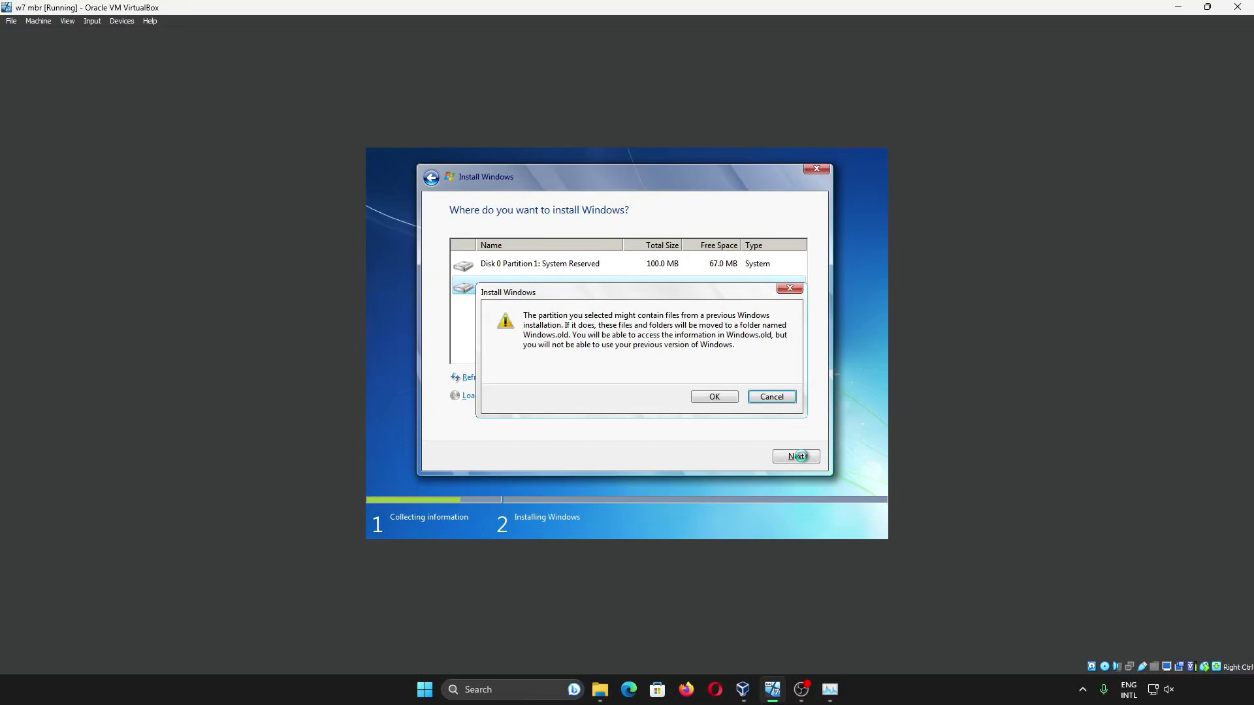
pyautogui.click(713, 396)
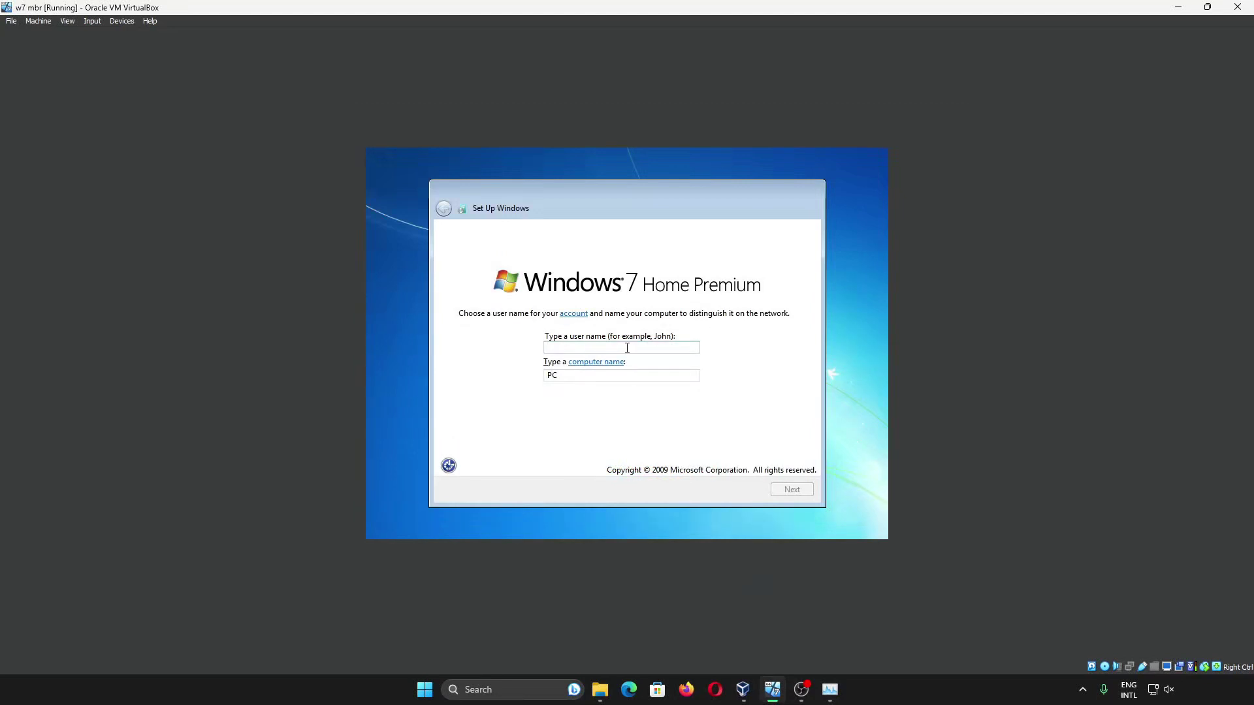
# - Name the Windows user account me, keep the suggested computer name, and leave the account password blank
pyautogui.write('mbr')
pyautogui.press('Return')
pyautogui.press('Return')
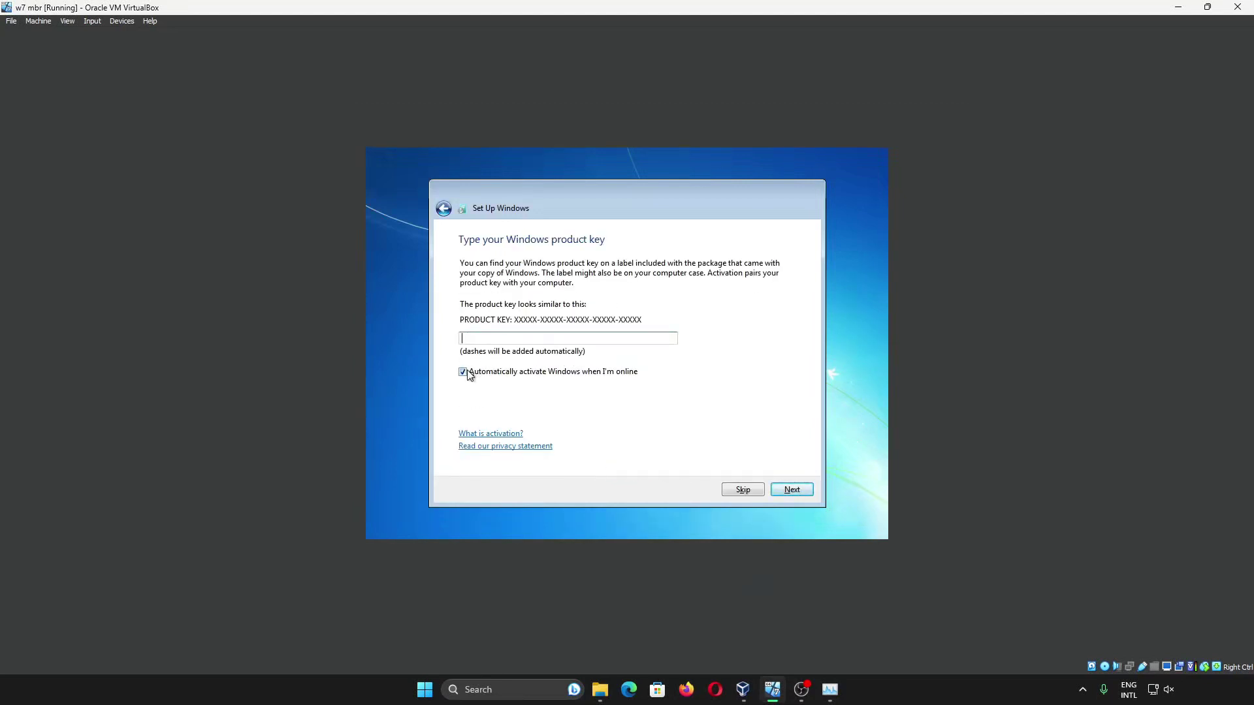
# - Turn off automatic activation, skip the product key, and finish setup with the default date and time settings
pyautogui.click(467, 370)
pyautogui.click(735, 491)
pyautogui.click(637, 367)
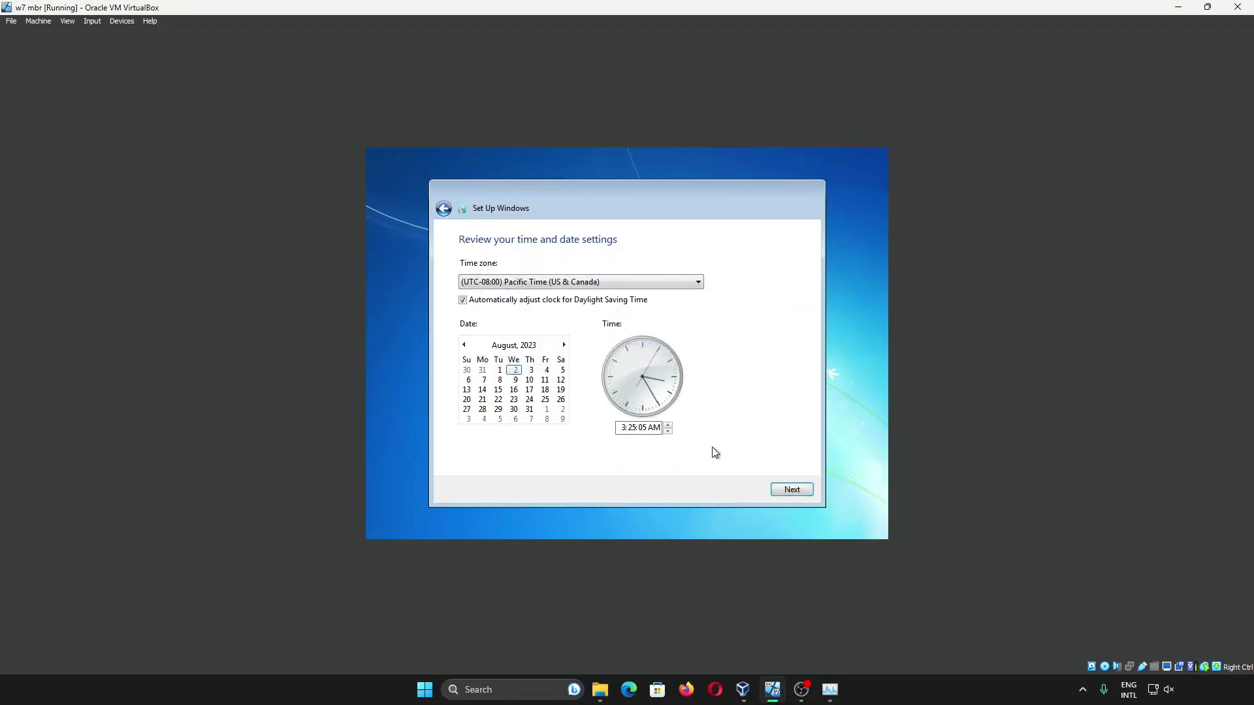
pyautogui.click(786, 493)
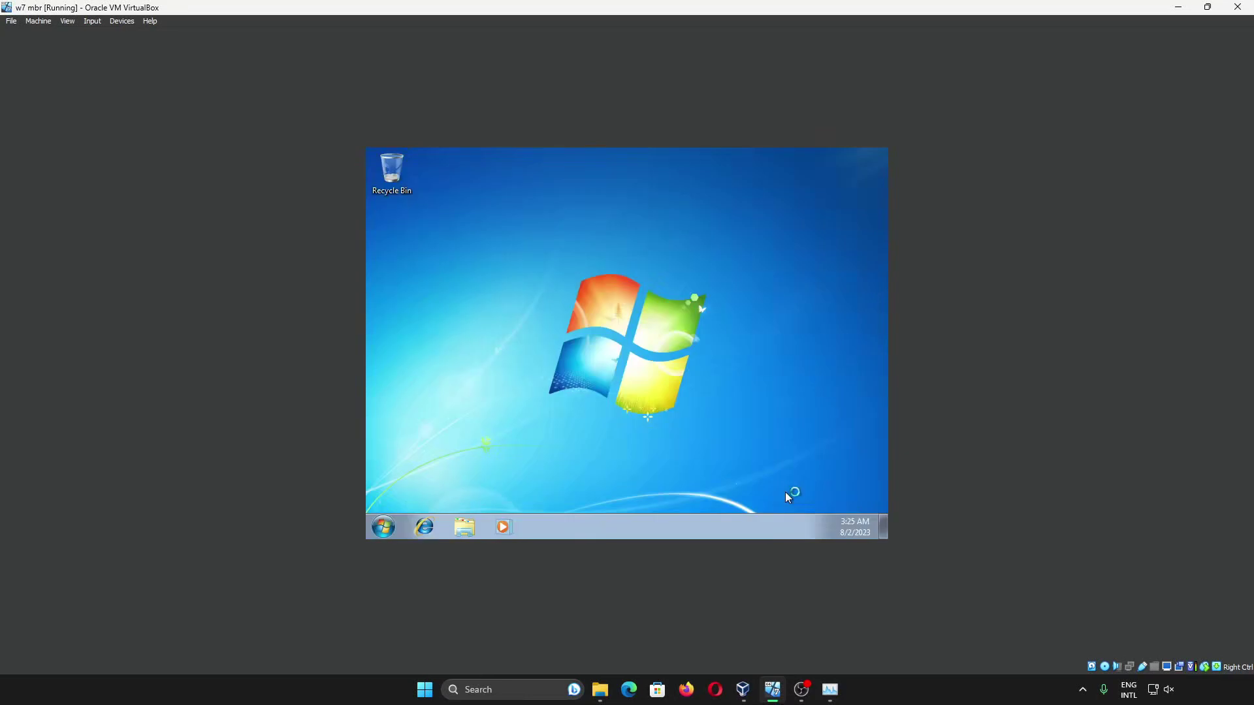
pyautogui.click(805, 689)
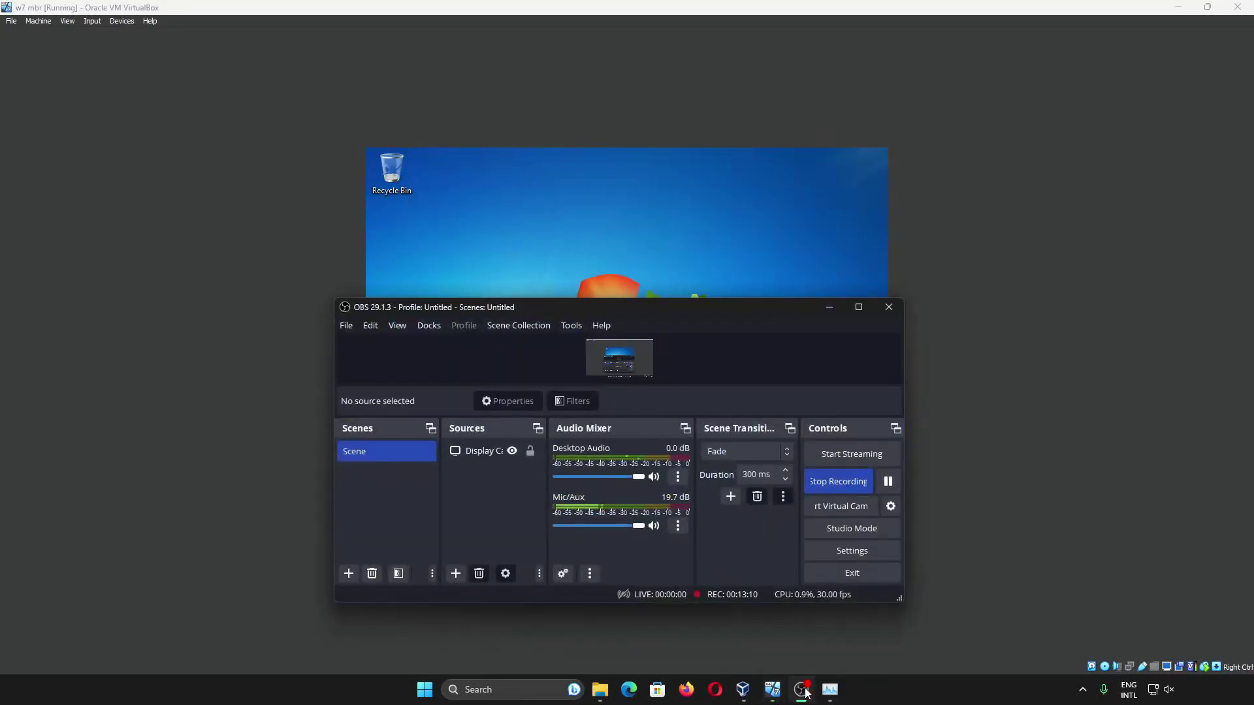
pyautogui.click(805, 690)
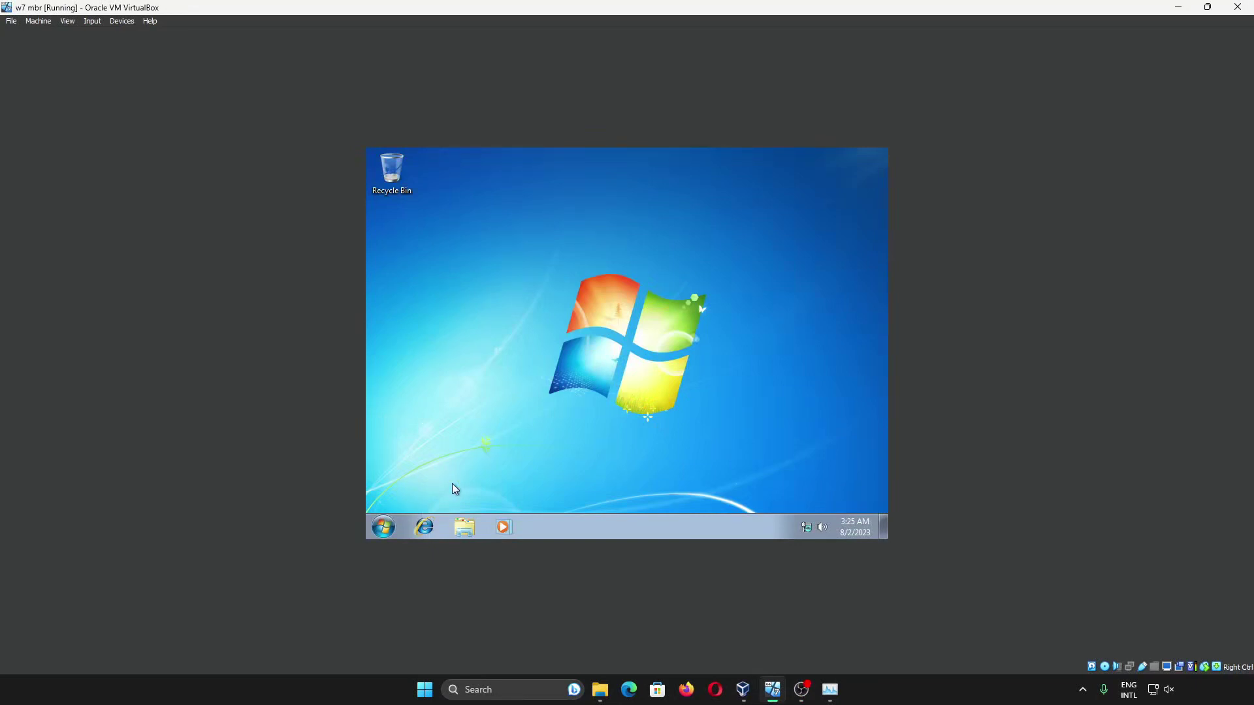
# - Check the current user's Downloads folder, and open the Windows.old folder on Local Disk (C:)
pyautogui.click(462, 528)
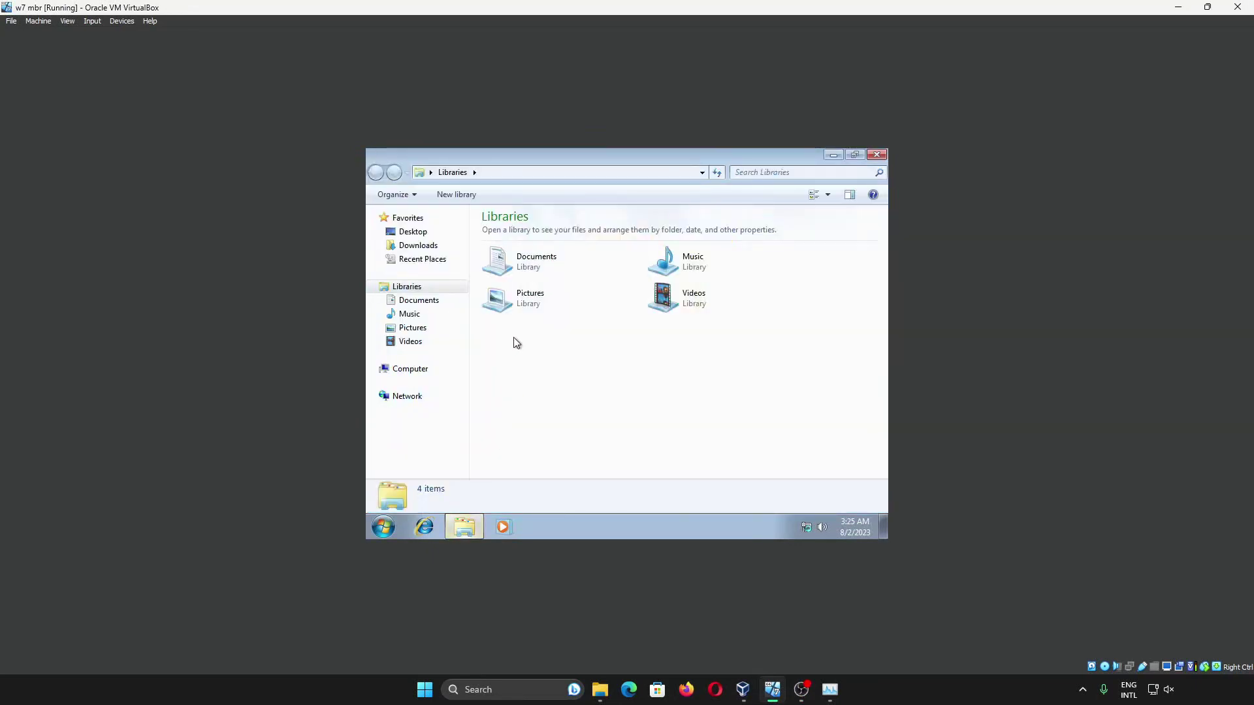
pyautogui.click(435, 249)
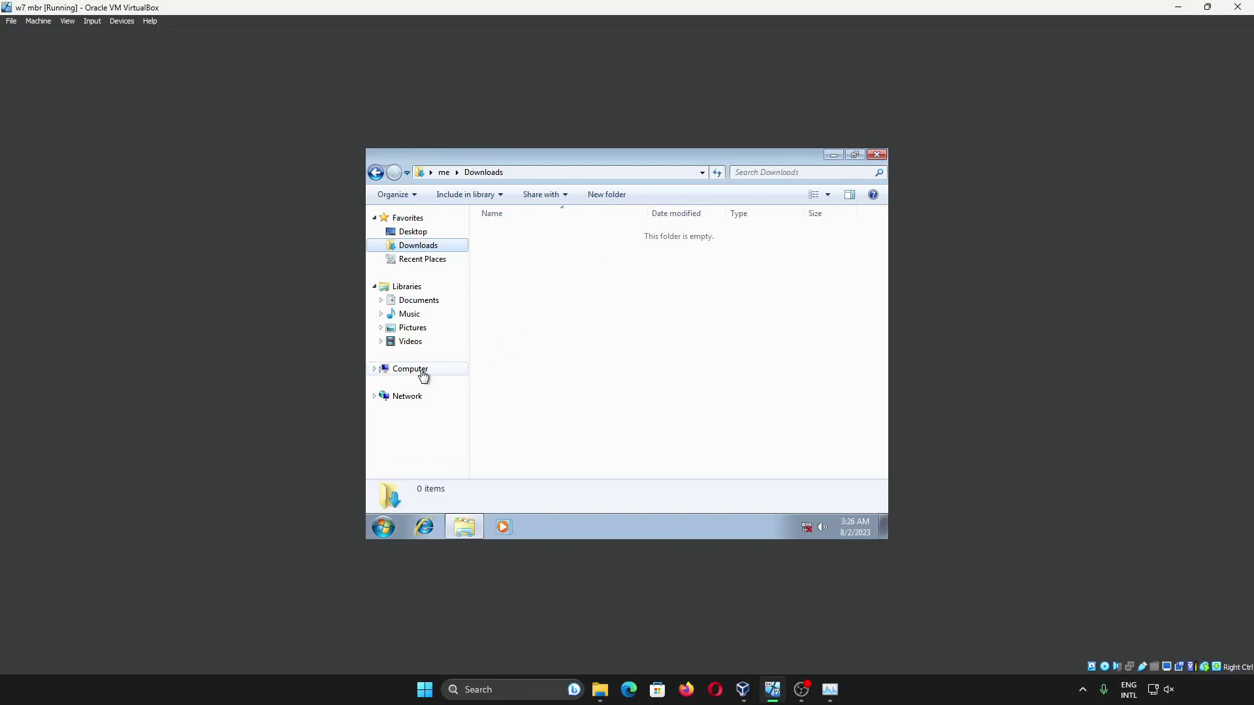
pyautogui.click(395, 370)
pyautogui.doubleClick(567, 250)
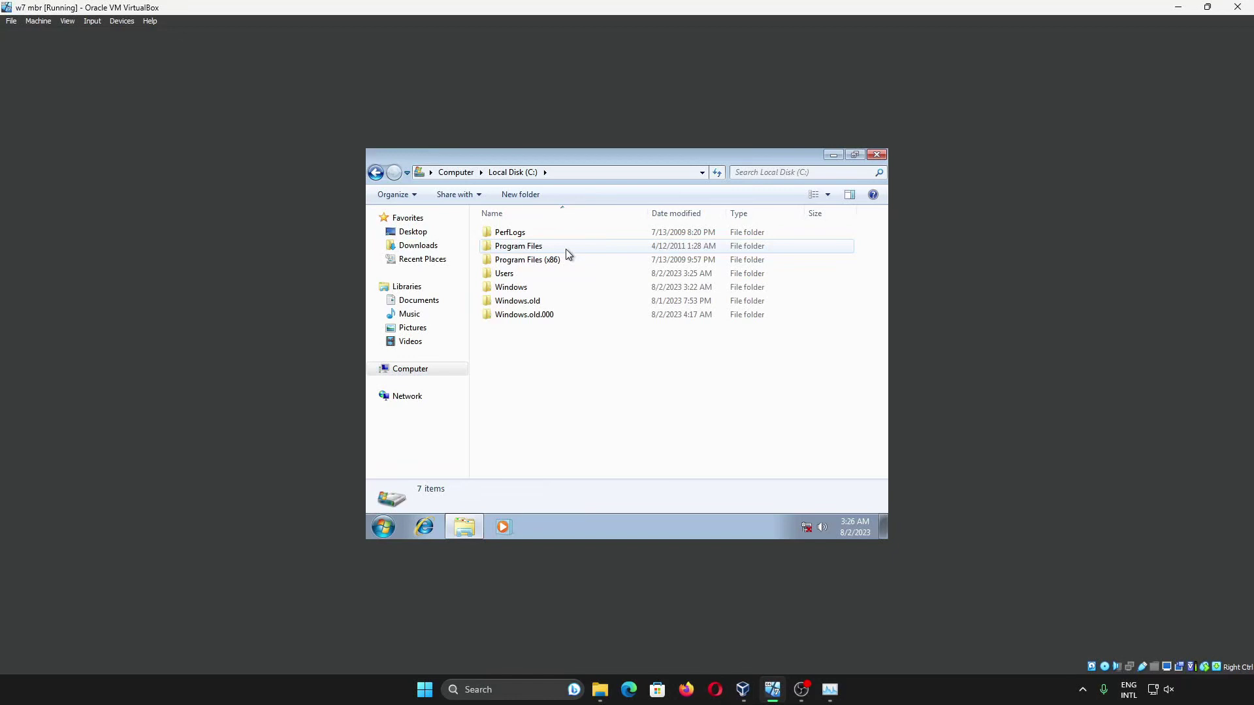
pyautogui.doubleClick(548, 303)
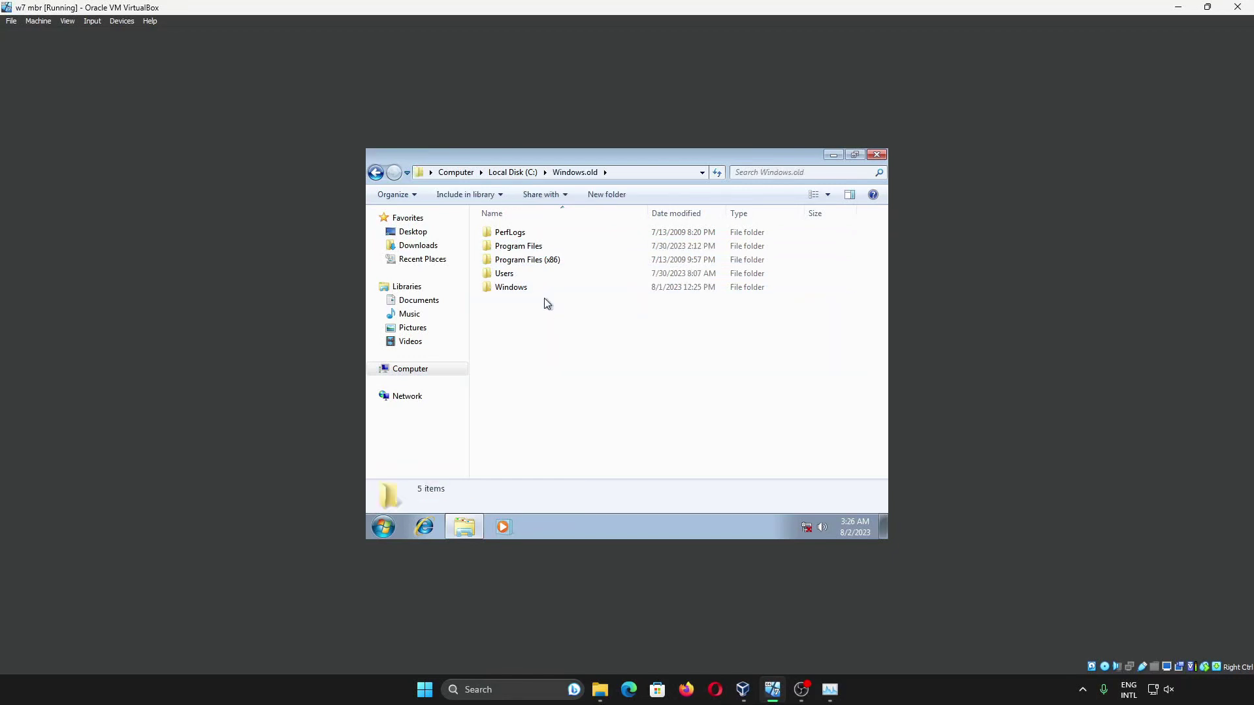
# - Open the me folder under Users in Windows.old, granting permanent access to it
pyautogui.doubleClick(550, 273)
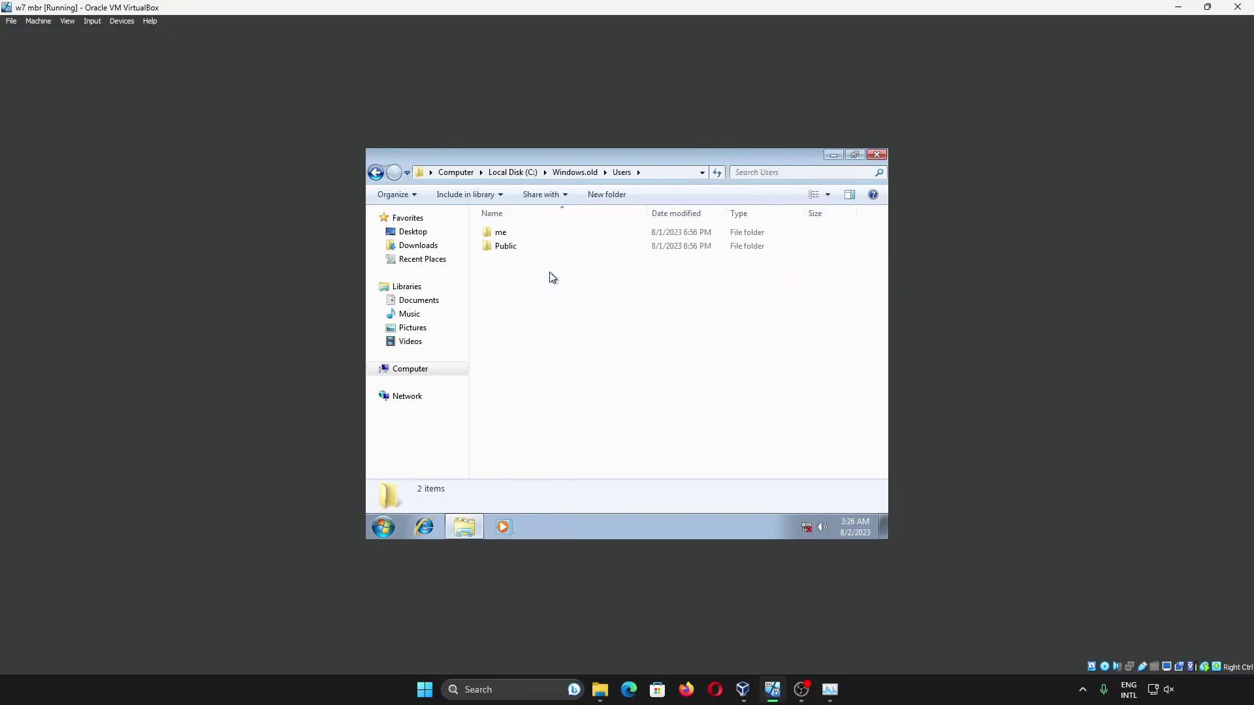
pyautogui.doubleClick(553, 237)
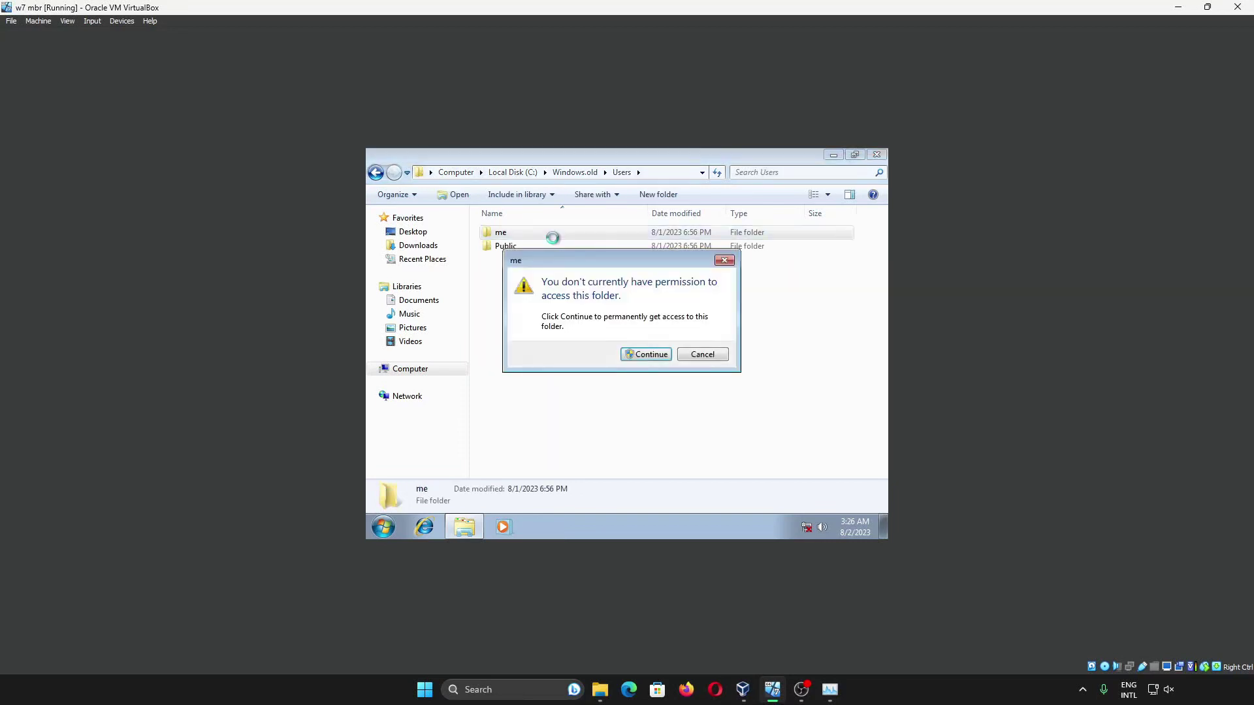
pyautogui.click(638, 355)
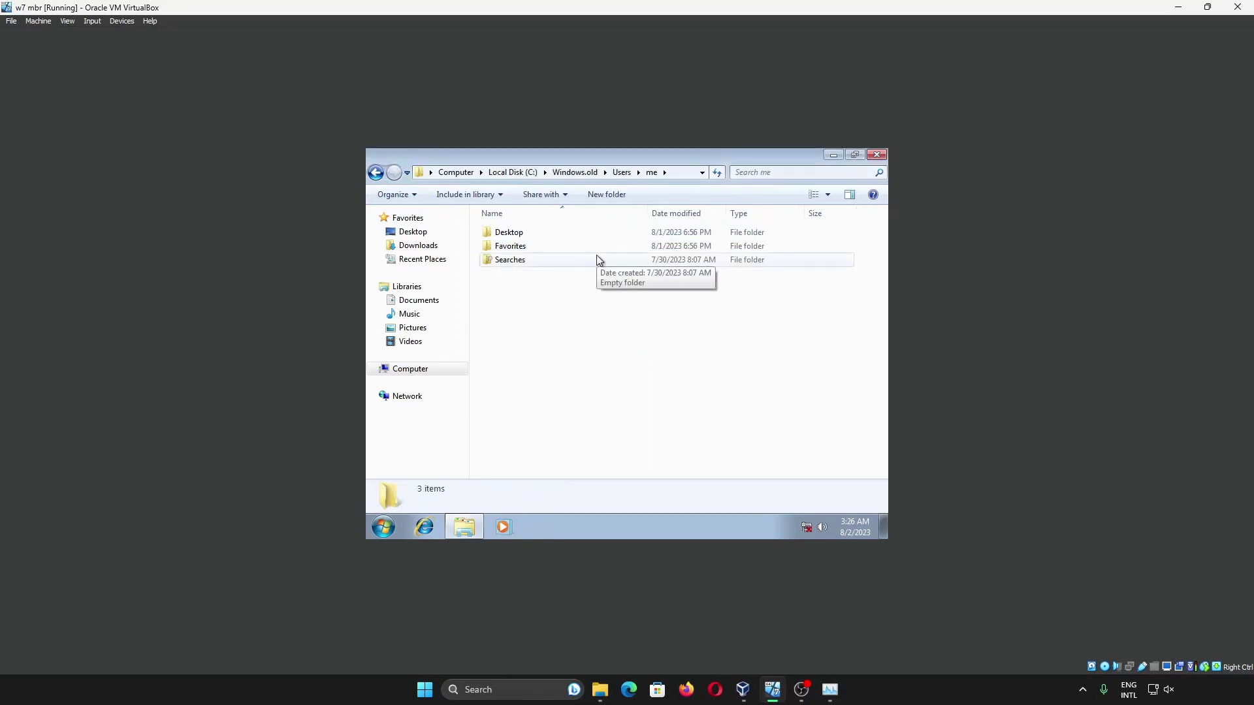
# - Check the old profile's Favorites folder and the Public Downloads folder under Users in Windows.old
pyautogui.doubleClick(595, 248)
pyautogui.click(570, 173)
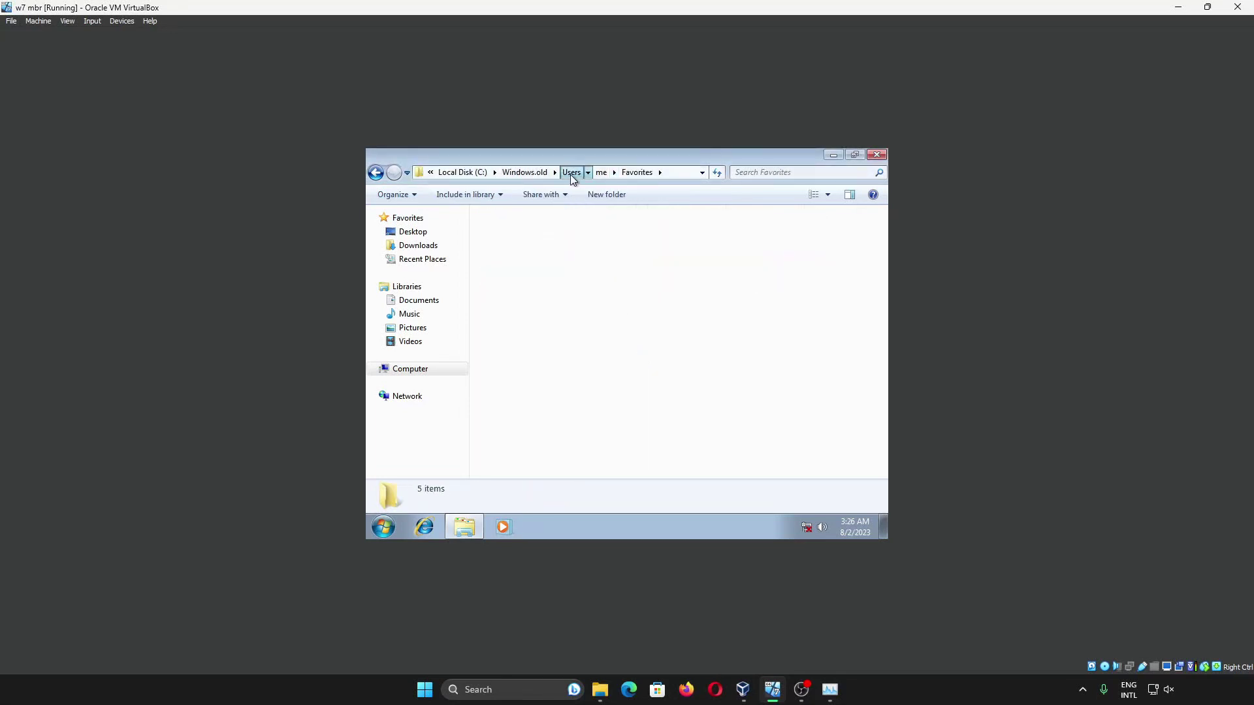
pyautogui.doubleClick(537, 248)
pyautogui.doubleClick(537, 248)
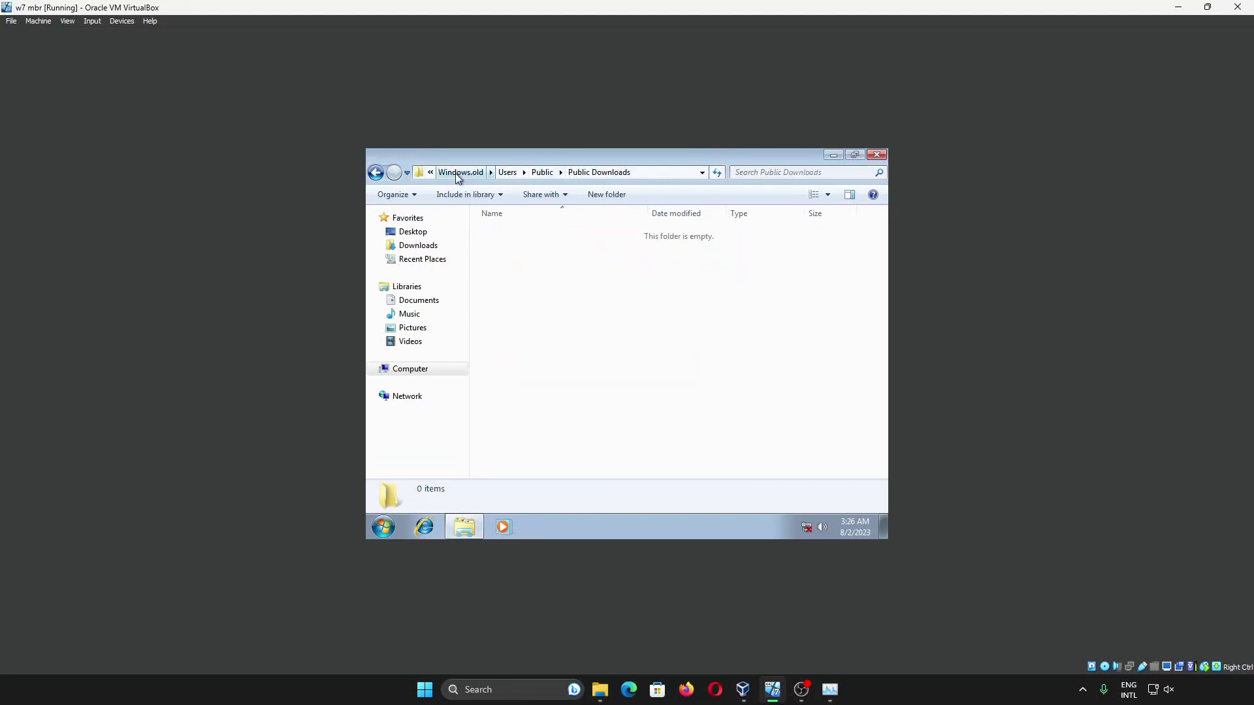
# - Open the Downloads folder of the me profile under Users in Windows.old.000 on Local Disk (C:)
pyautogui.click(486, 173)
pyautogui.click(511, 174)
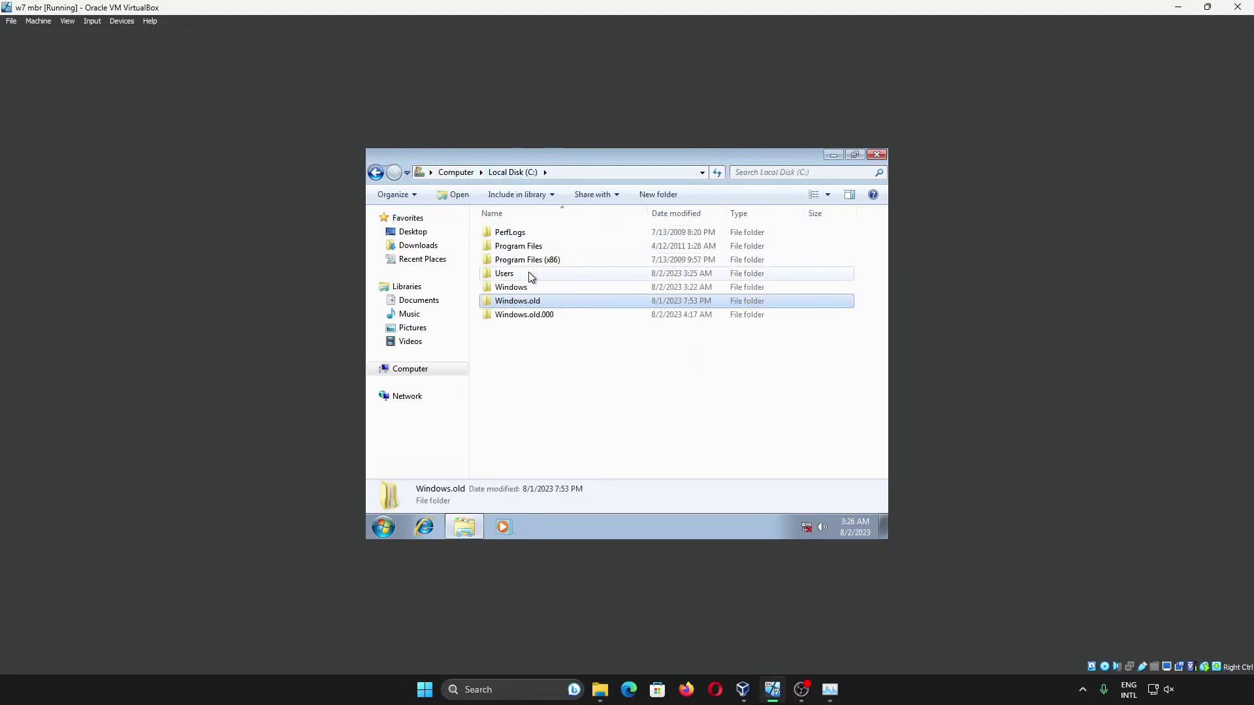
pyautogui.doubleClick(531, 314)
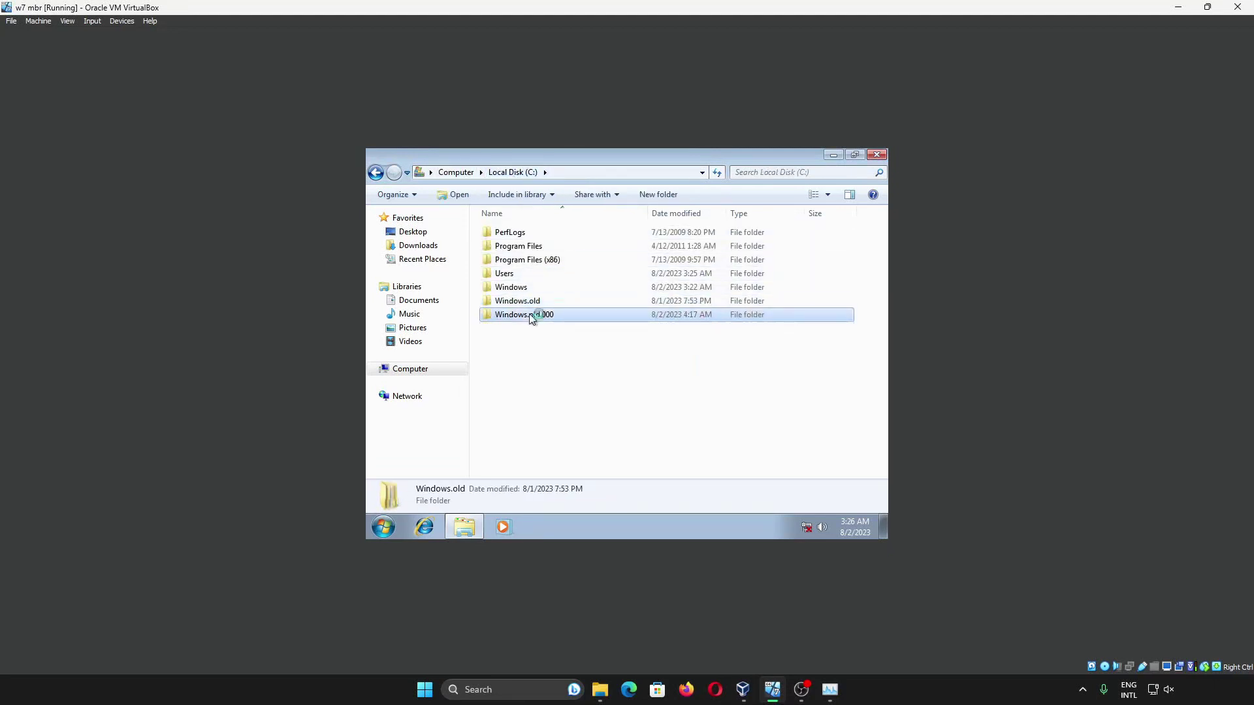
pyautogui.doubleClick(533, 277)
pyautogui.doubleClick(535, 230)
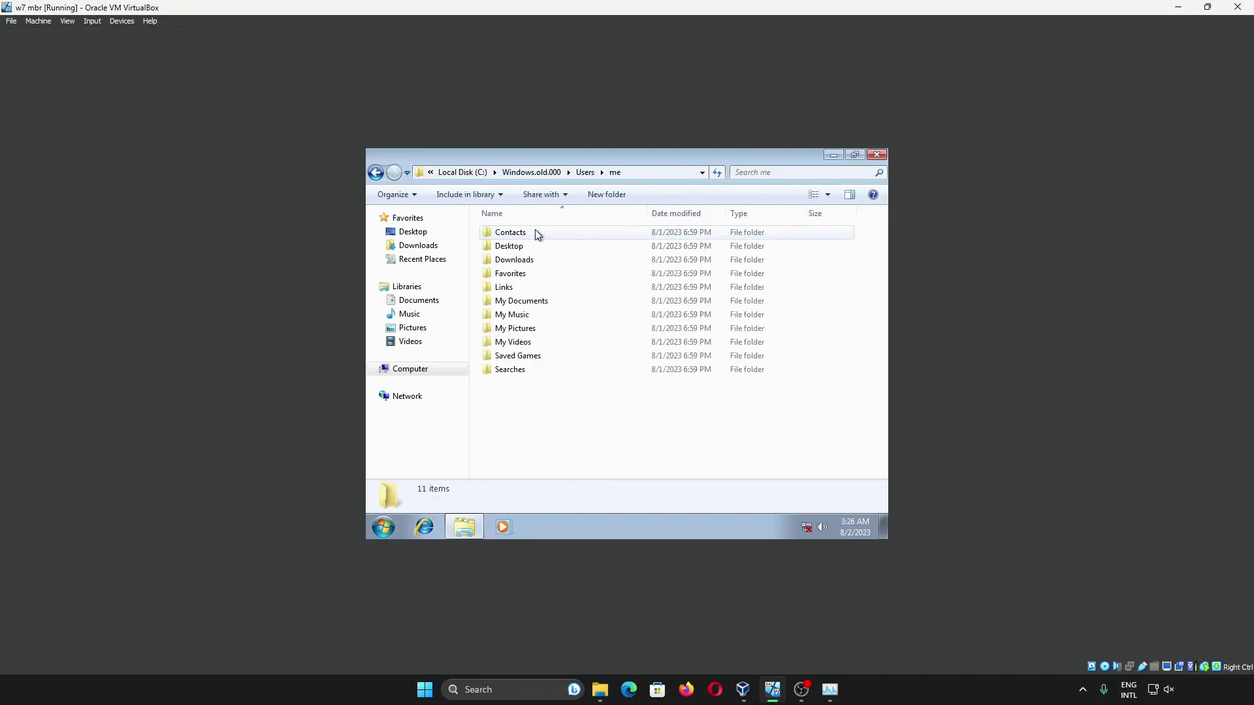
pyautogui.doubleClick(536, 258)
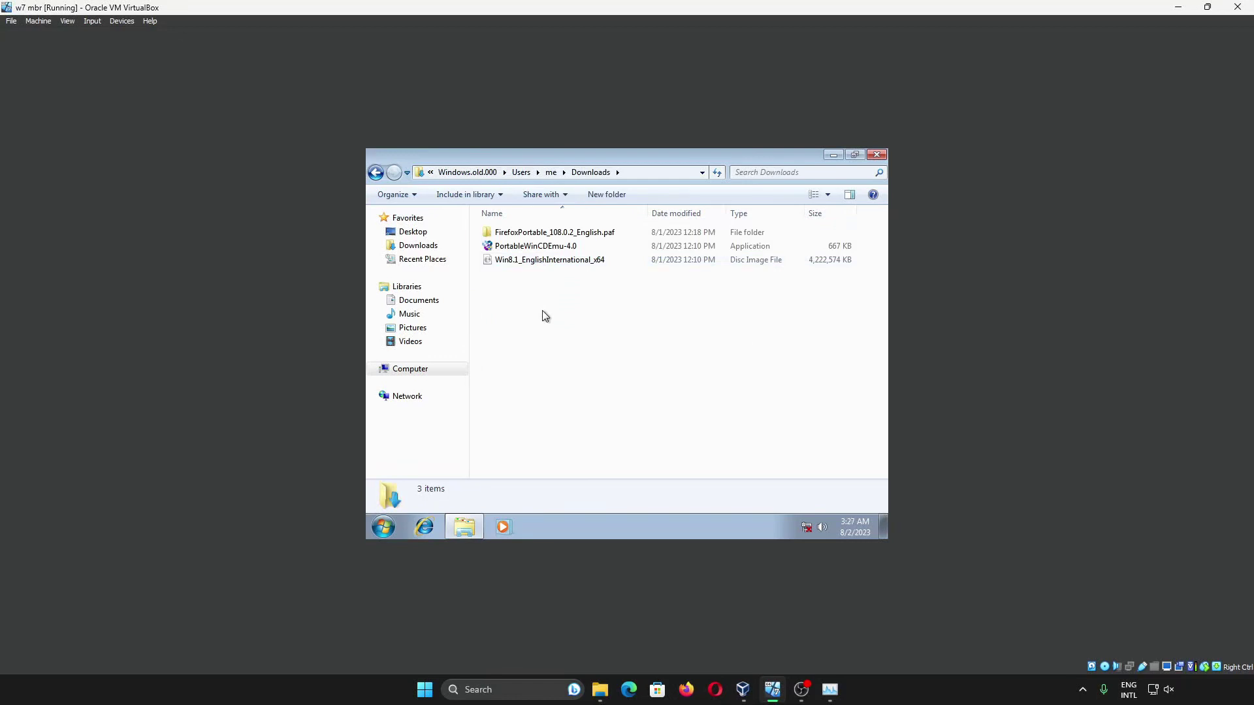
# - Move all items from the old Downloads folder into the current user's Downloads folder, check them there, and close the window
pyautogui.moveTo(542, 311); pyautogui.dragTo(591, 196)
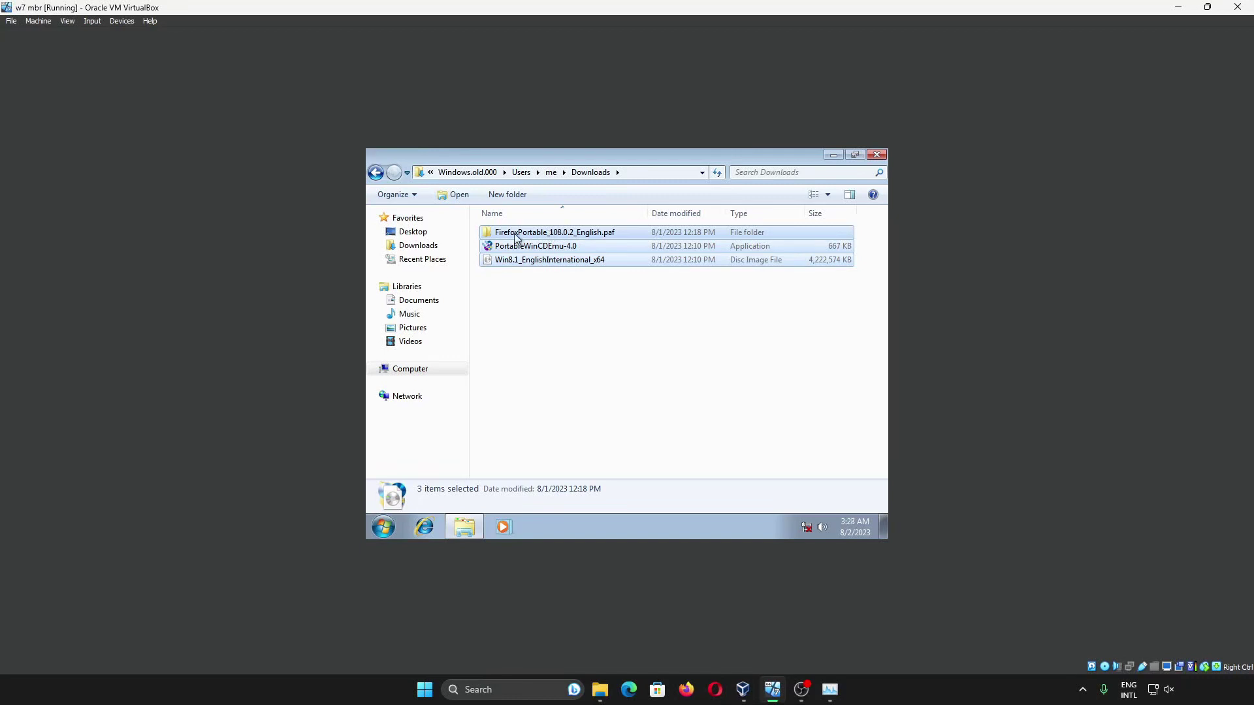
pyautogui.moveTo(515, 236); pyautogui.dragTo(431, 251)
pyautogui.click(431, 250)
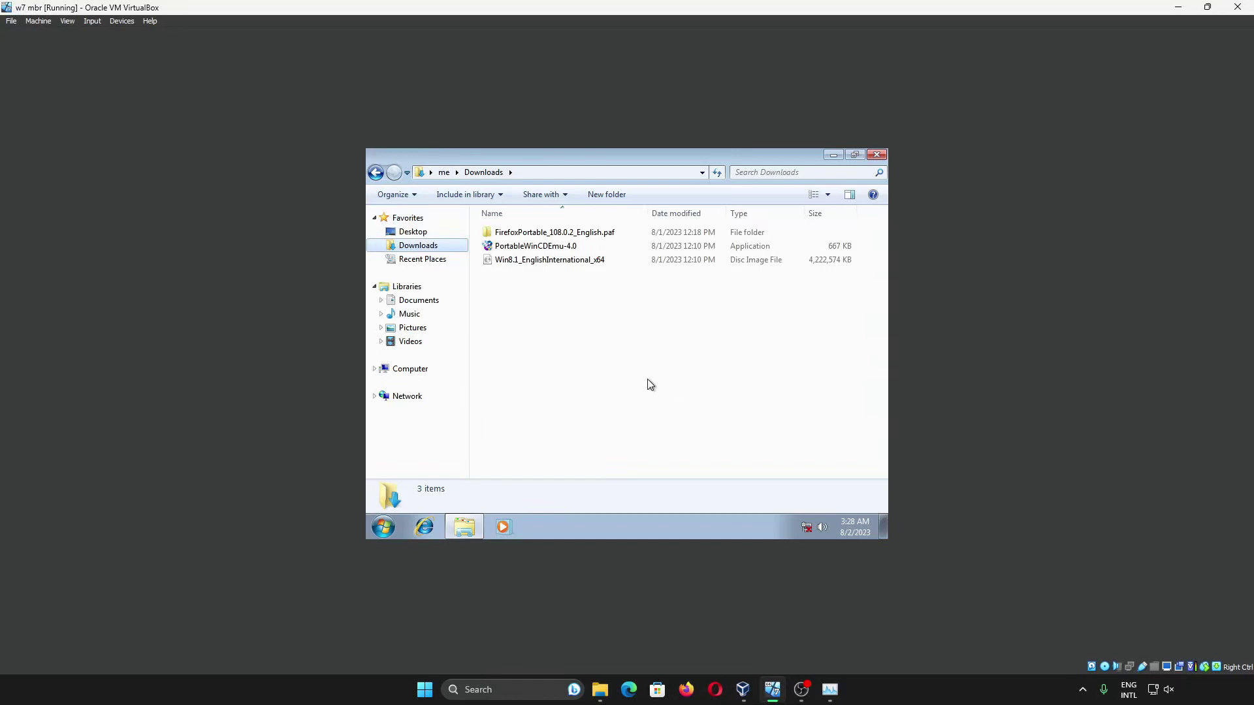
pyautogui.hotkey('alt', 'F4')
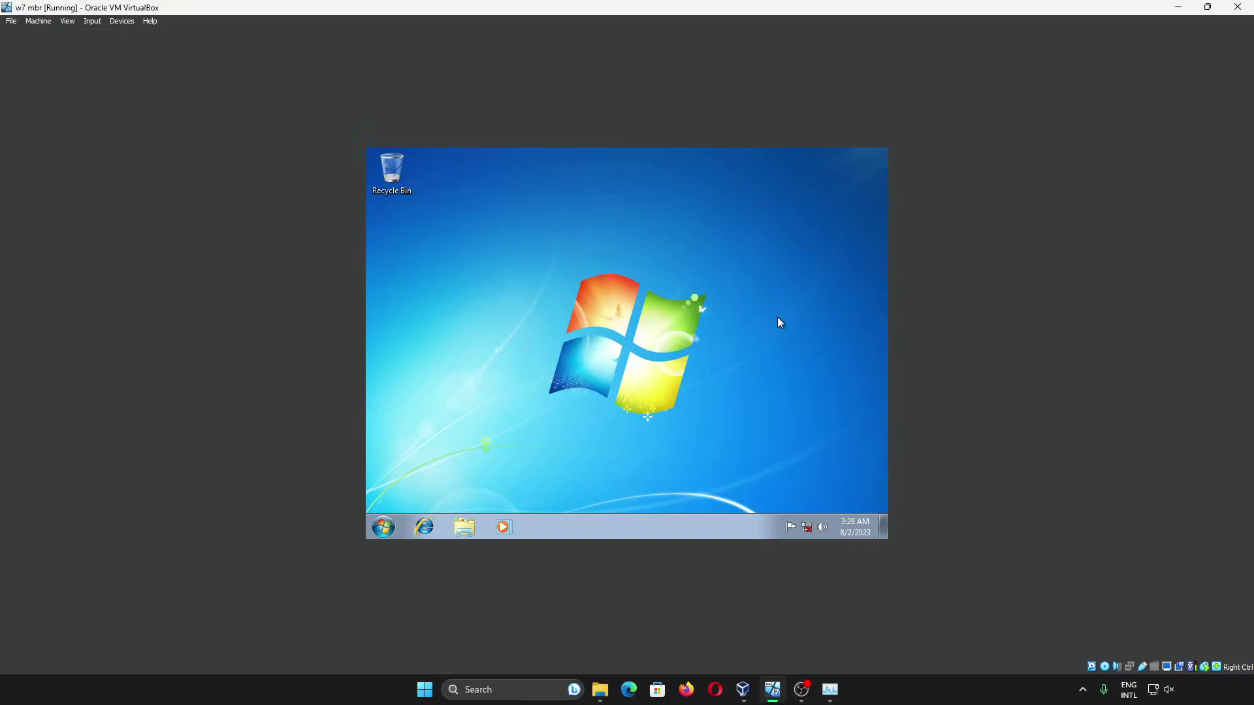
# - Restart Windows 7 in the virtual machine
pyautogui.click(383, 527)
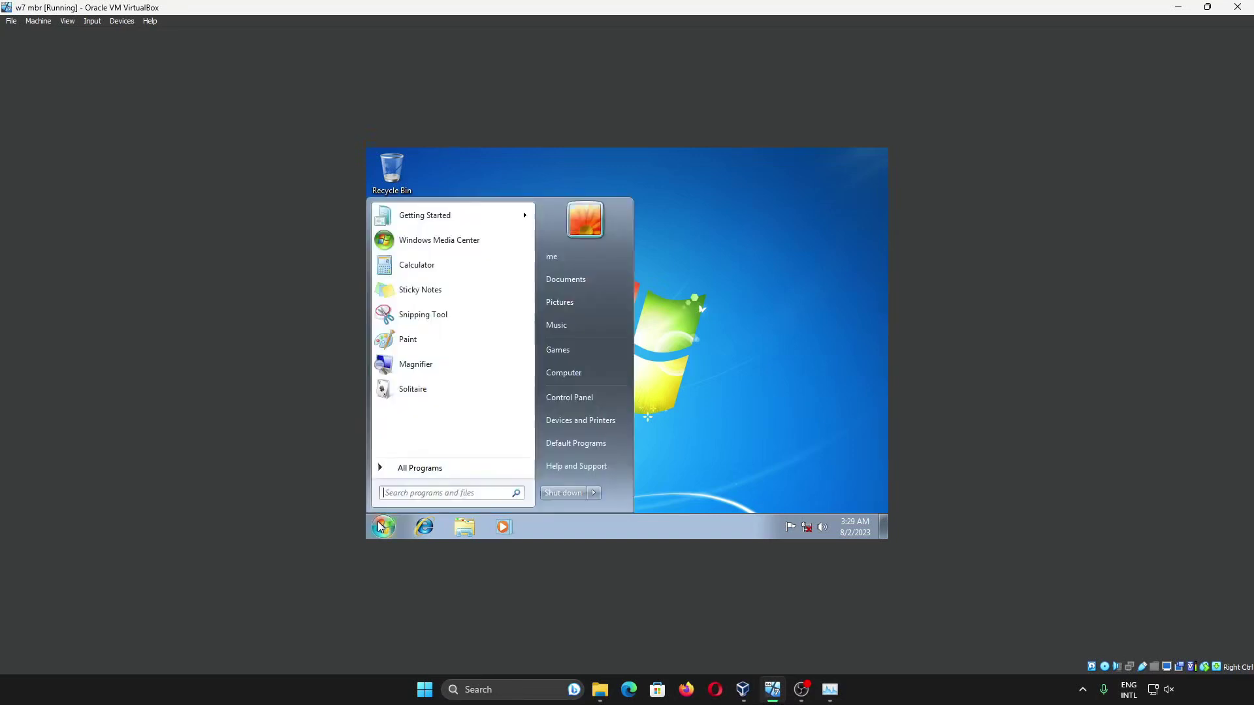
pyautogui.click(593, 493)
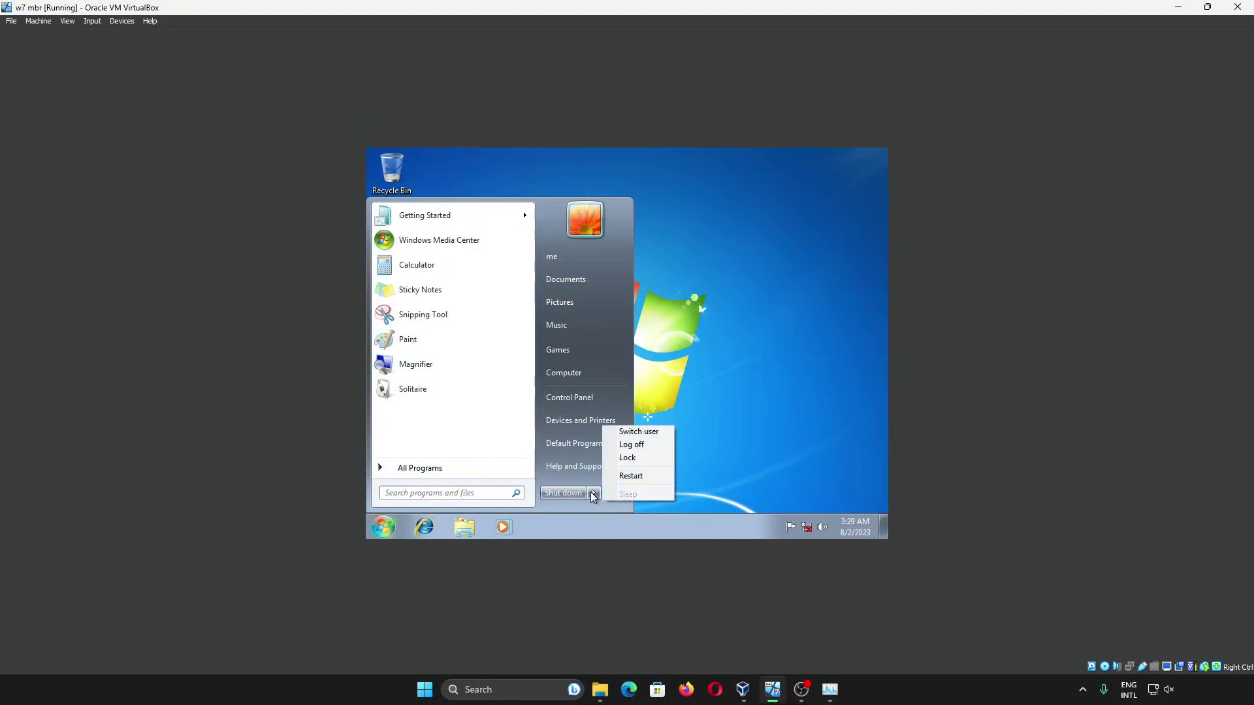
pyautogui.click(630, 481)
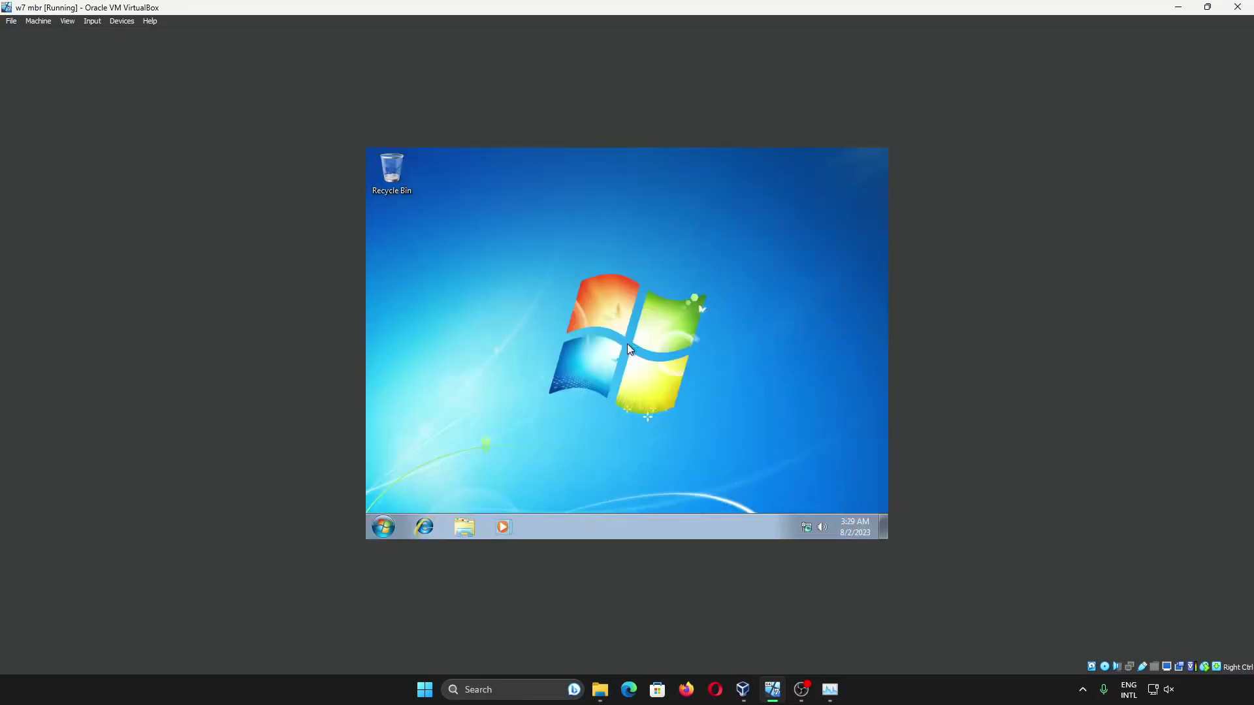
# - Run msconfig and check the installed operating systems in the System Configuration boot settings
pyautogui.press('super')
pyautogui.write('run')
pyautogui.press('Return')
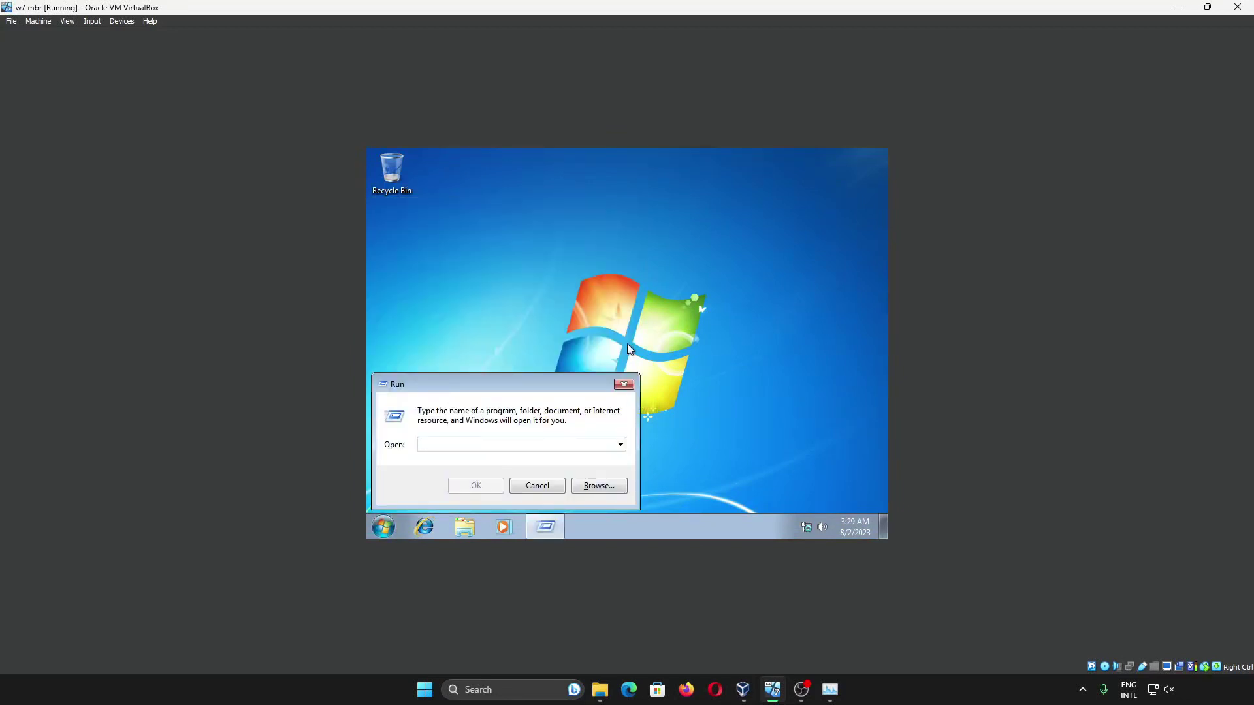
pyautogui.write('msconfig')
pyautogui.press('Return')
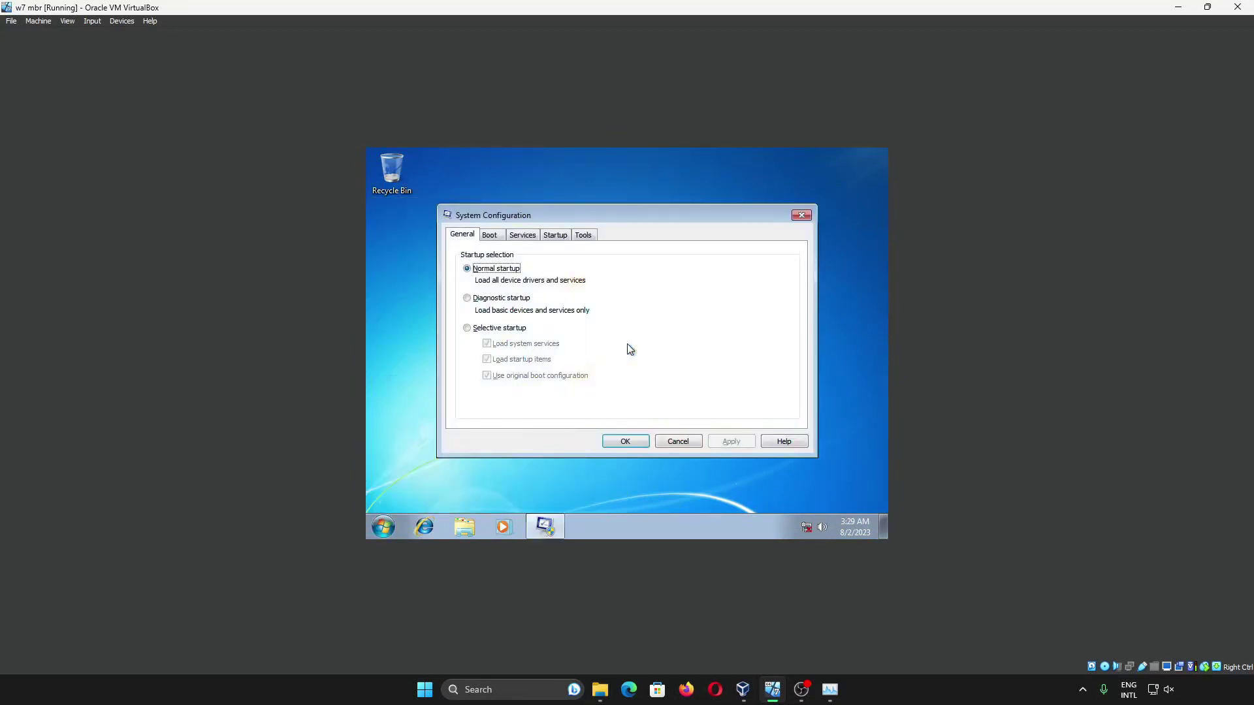
pyautogui.click(490, 235)
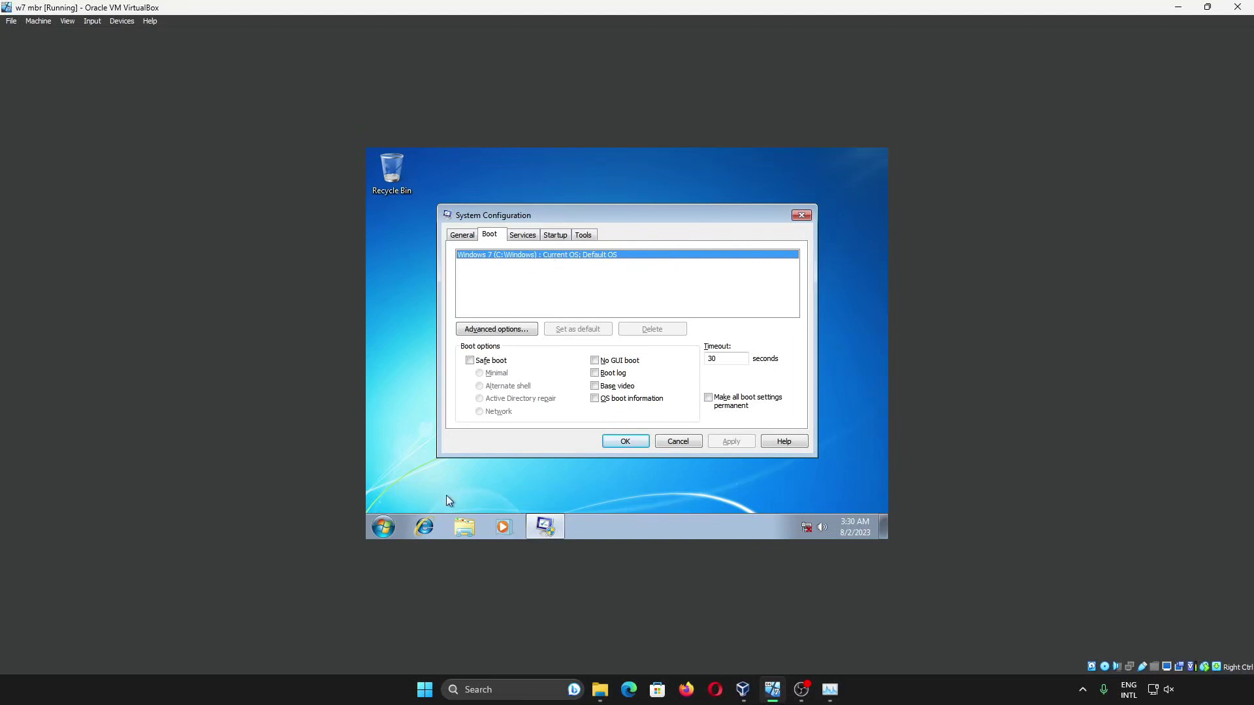
pyautogui.click(462, 529)
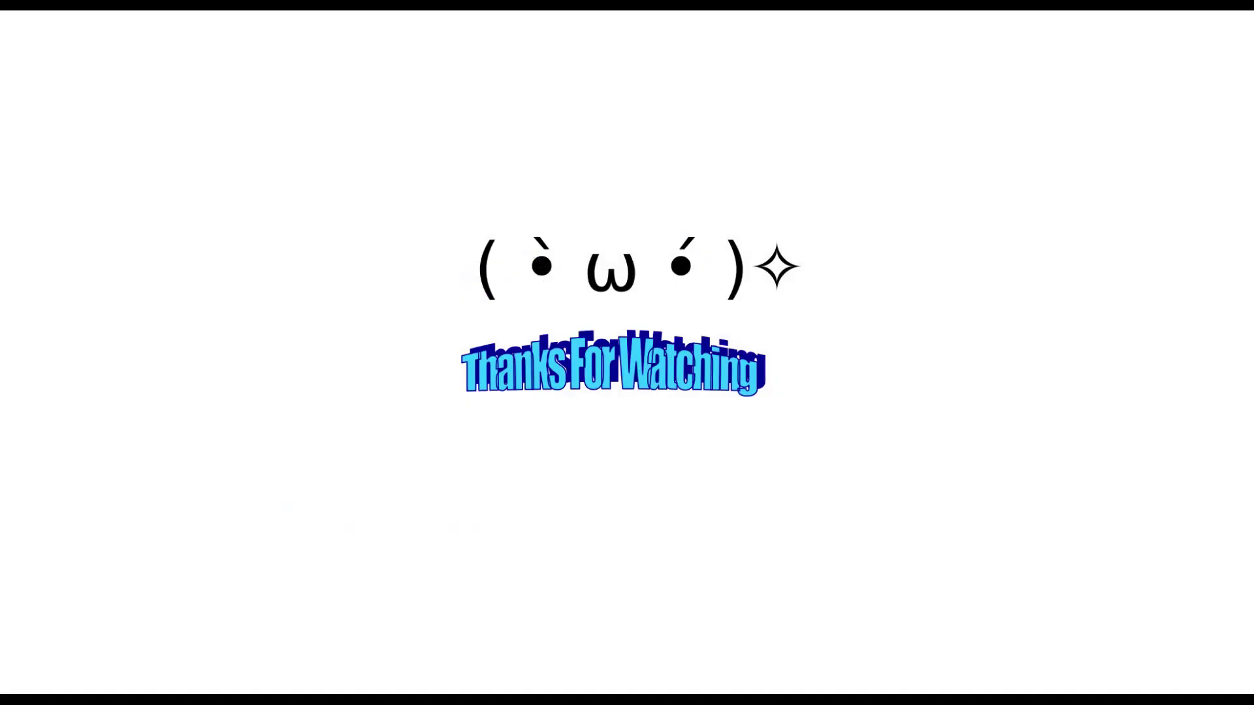